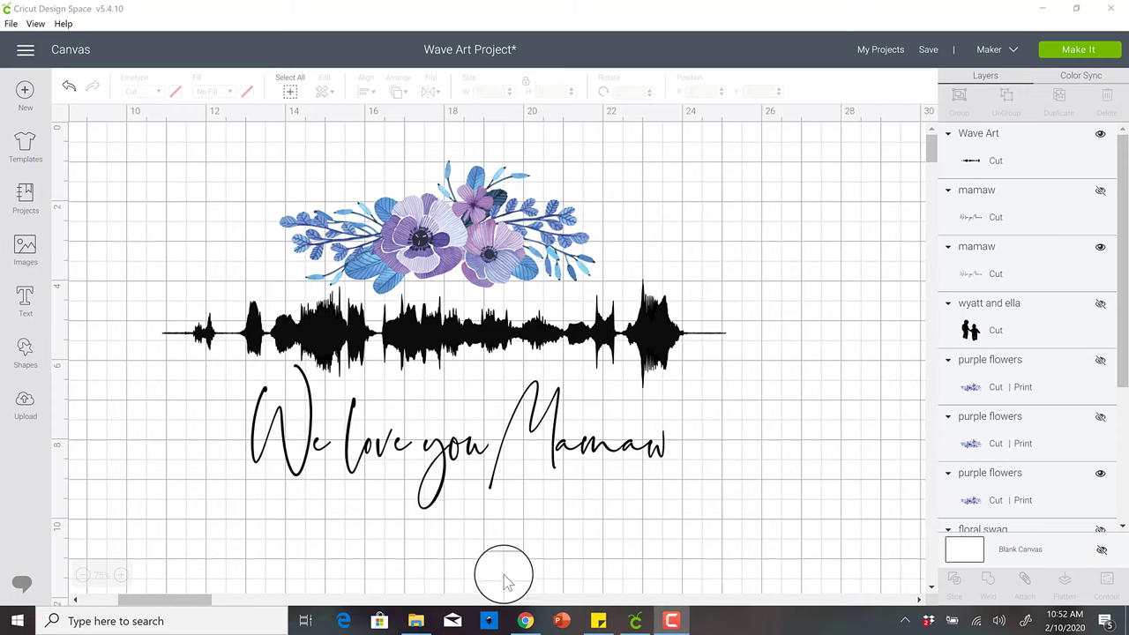
- Switch to Gmail in Chrome and save the e-mail's video attachment IMG_2124.MOV to the Wave Art Project folder
left_click(528, 622)
left_click(468, 10)
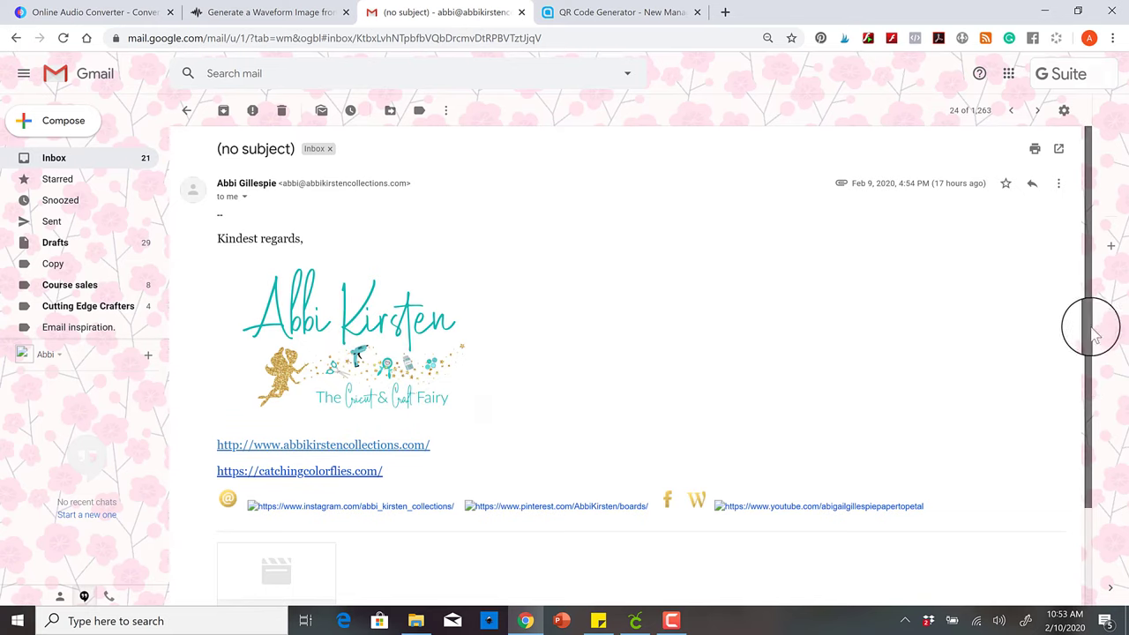
left_click_drag(1094, 333, 1107, 433)
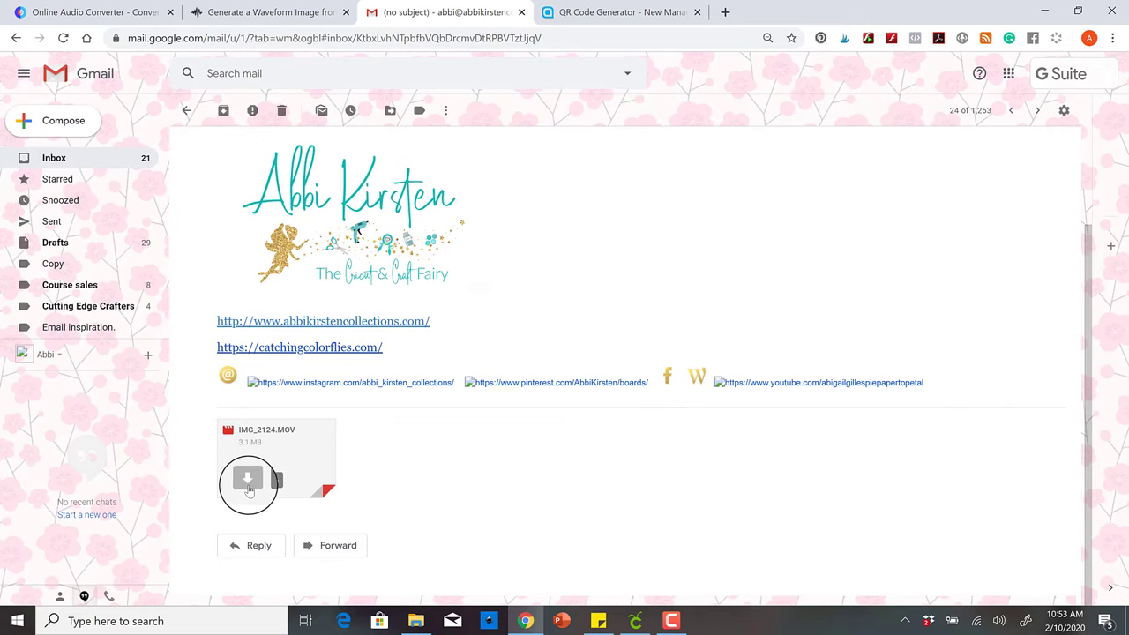
left_click(249, 487)
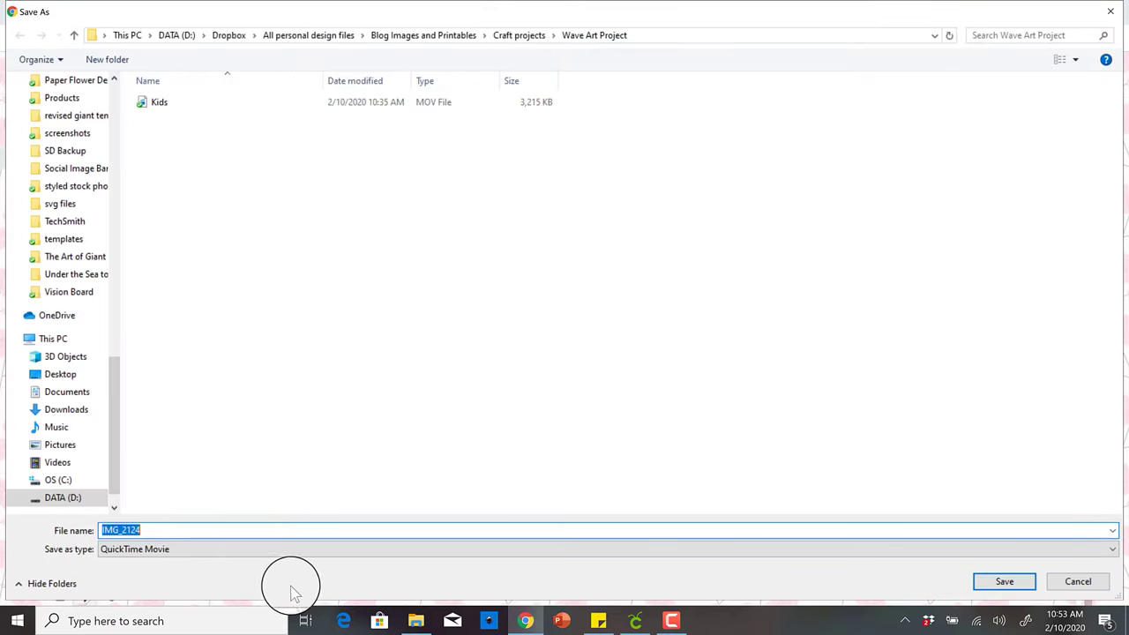
left_click(1005, 584)
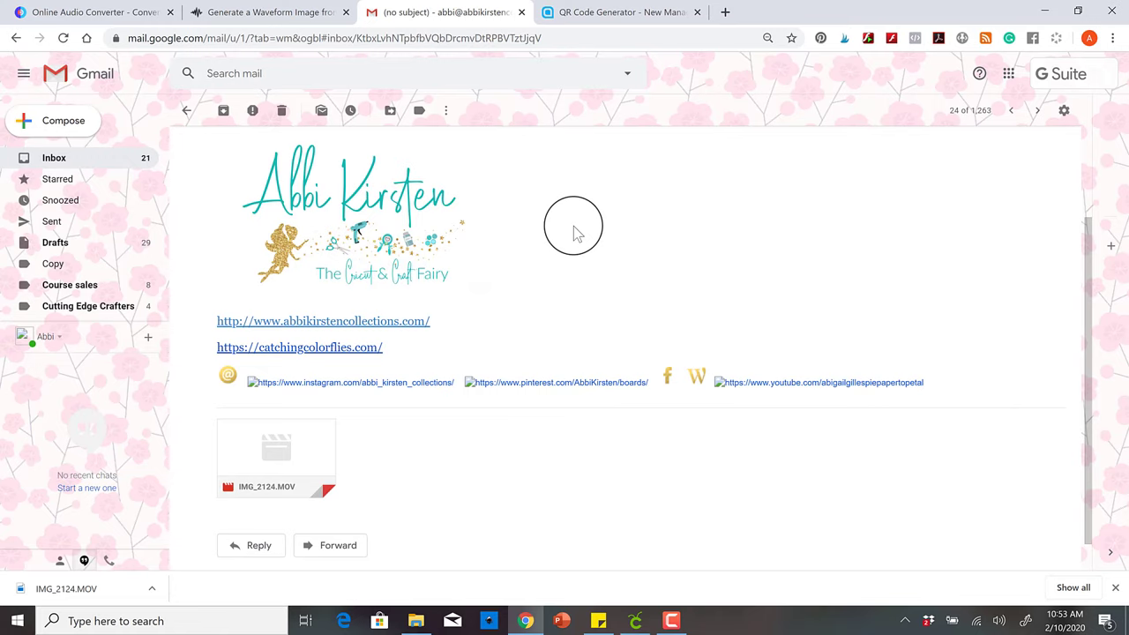
- Load IMG_2124.MOV into Online Audio Converter and convert it to mp3 at standard 128 kbps quality
left_click(88, 12)
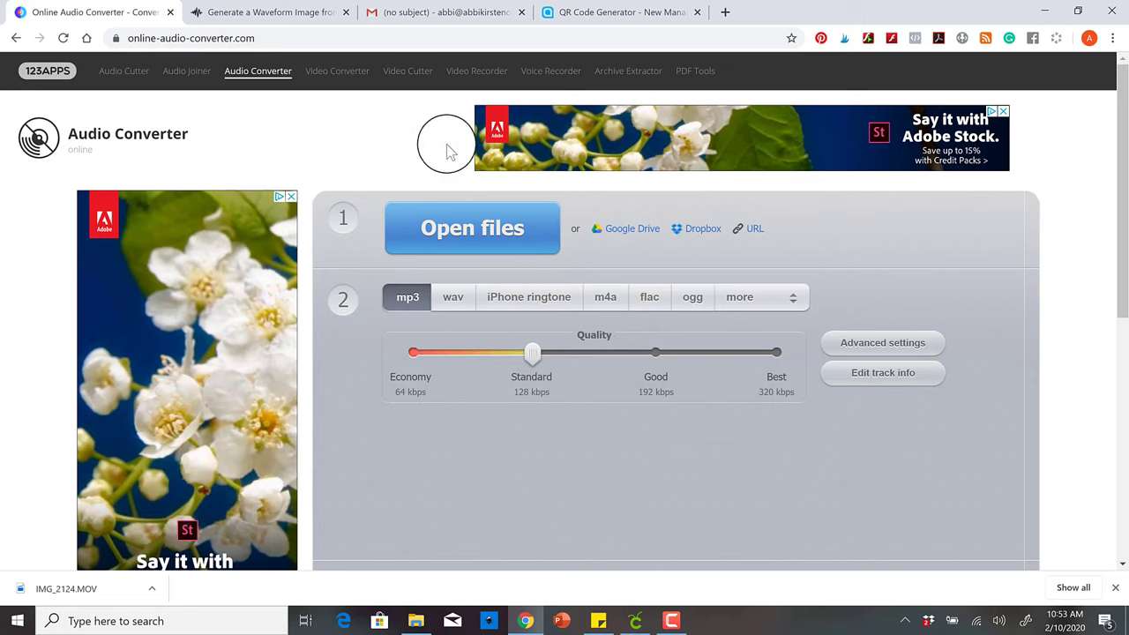
left_click(487, 228)
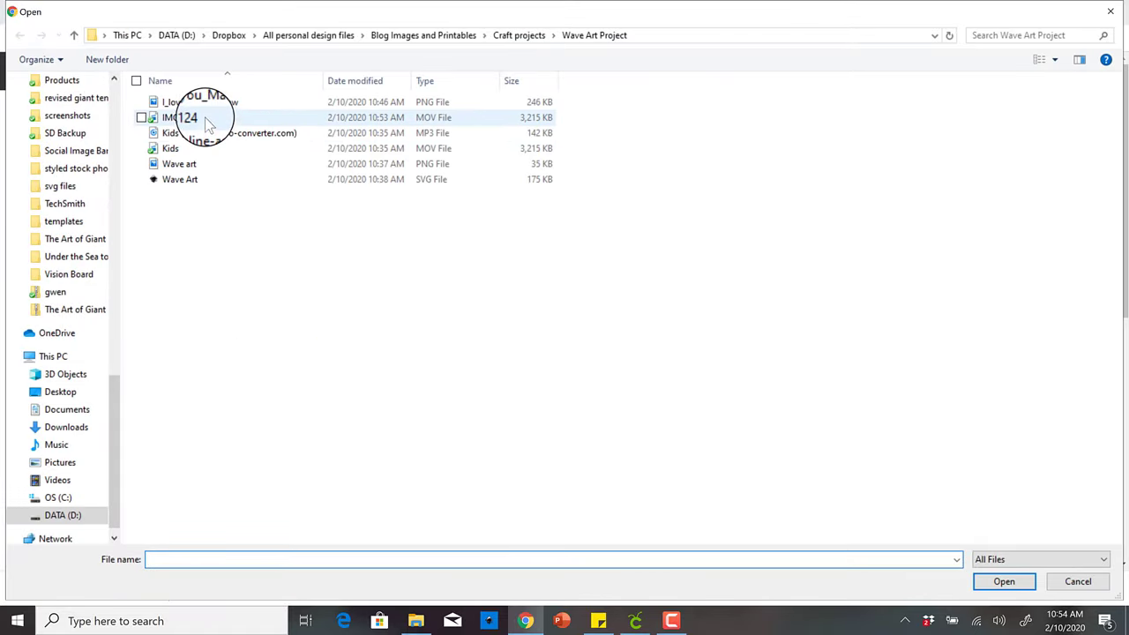
double_click(212, 118)
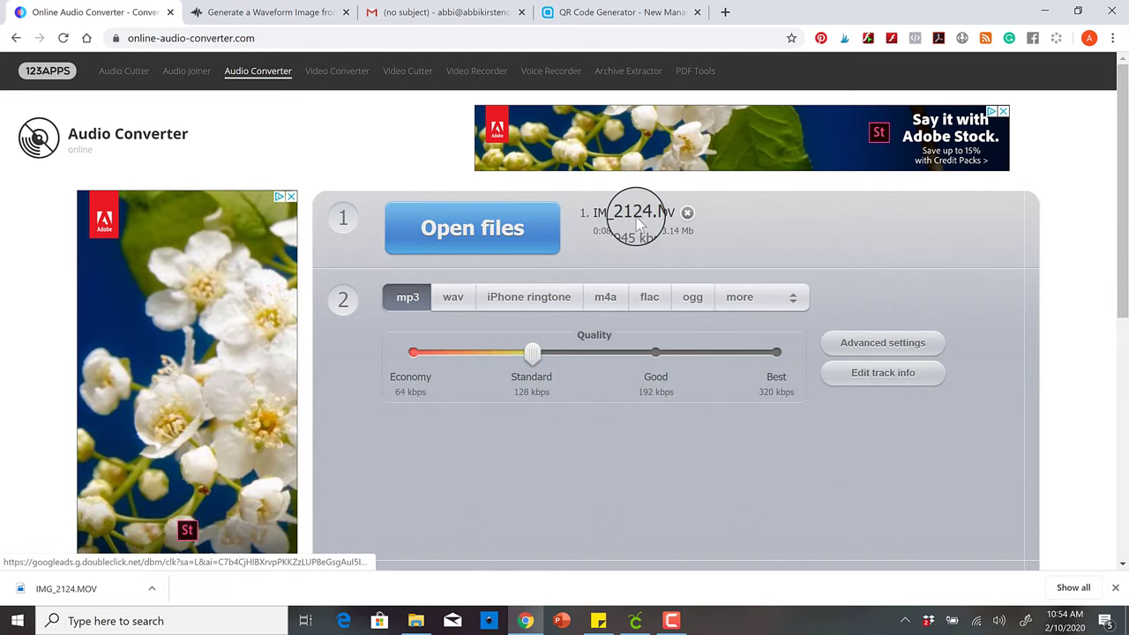
scroll(1118, 172, "down", 3)
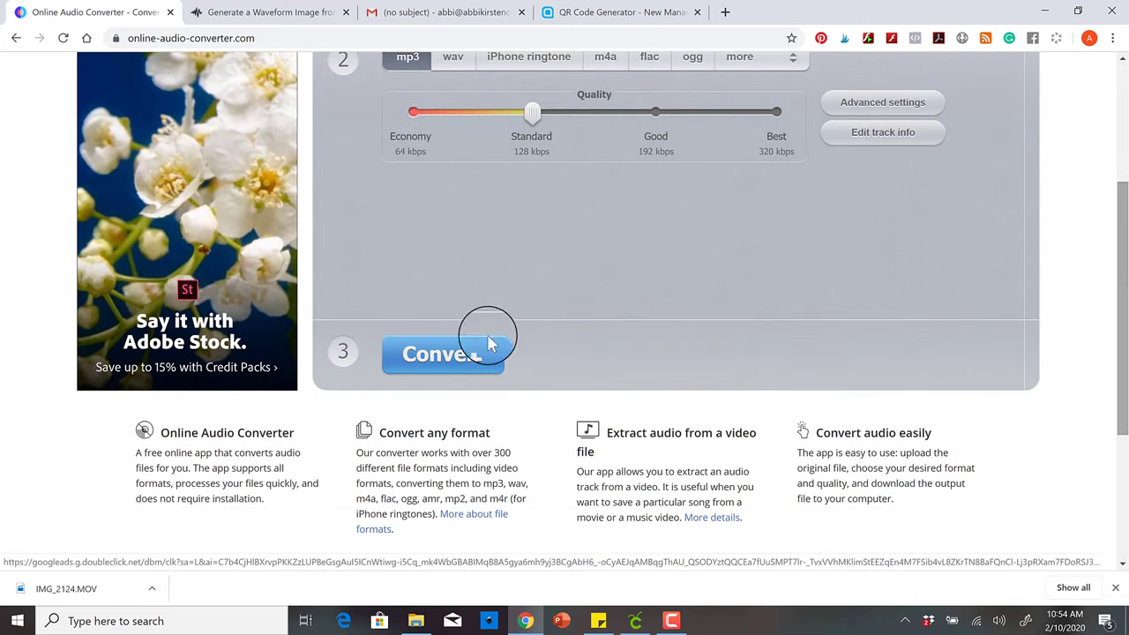
left_click(446, 371)
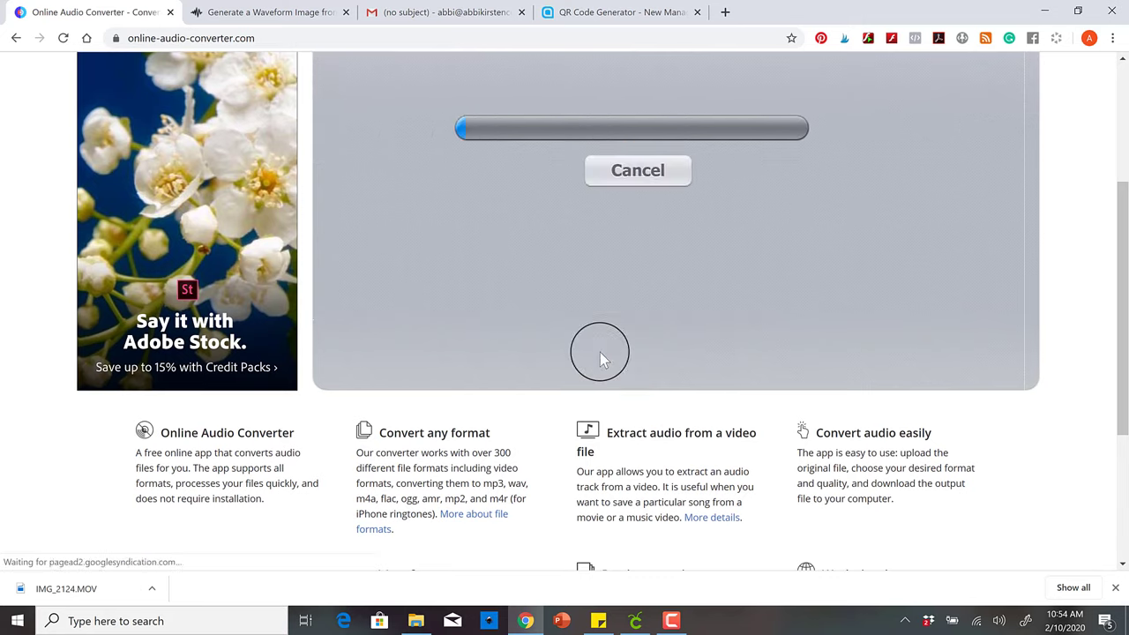
- Download the converted audio to the Wave Art Project folder as "Mother's Day sound wave art" in MP3 format
scroll(1112, 308, "up", 3)
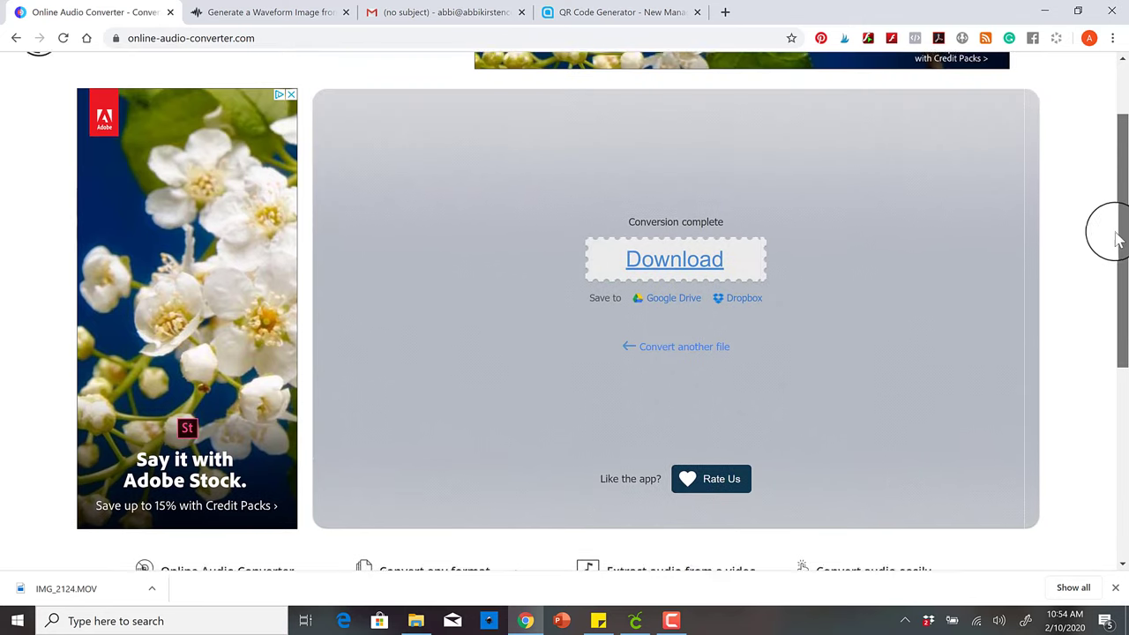
scroll(1113, 240, "down", 1)
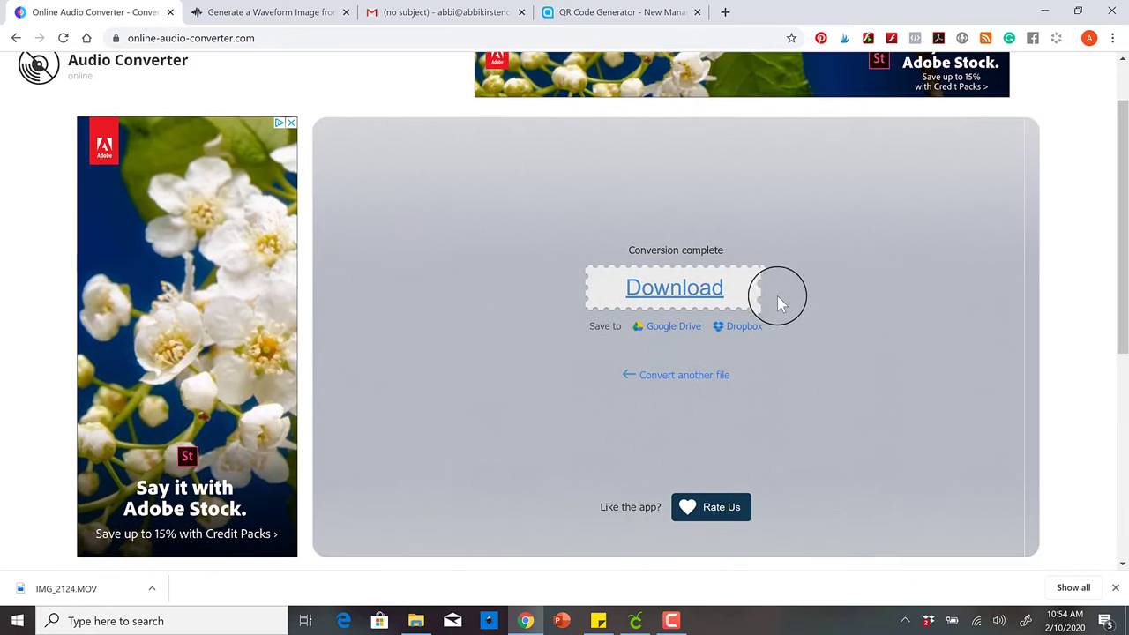
left_click(694, 291)
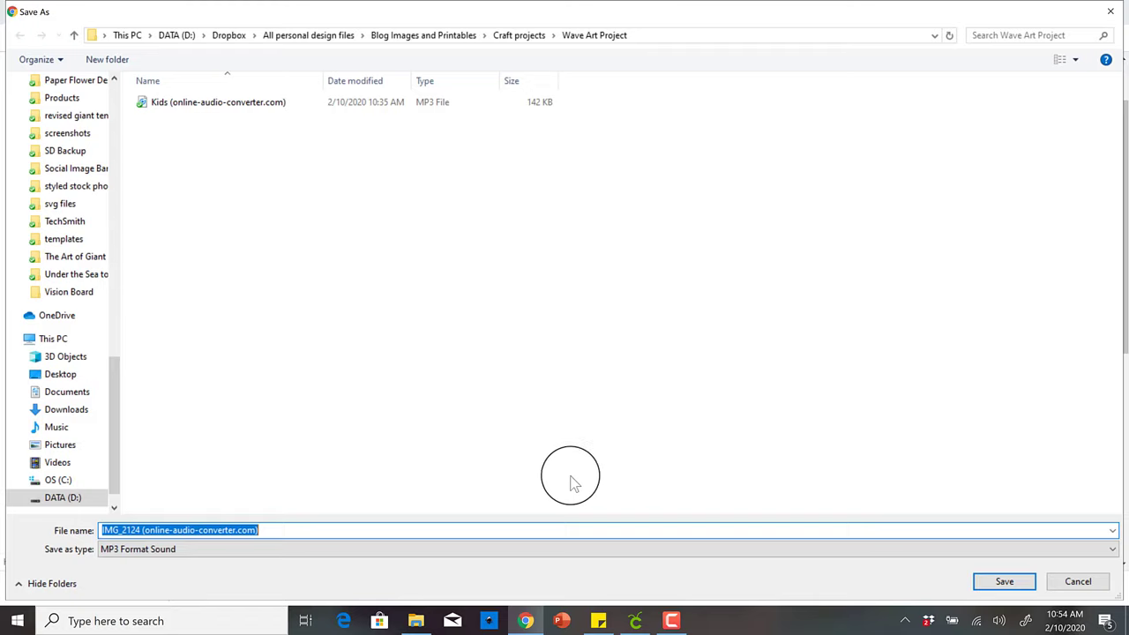
type("Mother's Day sound wave art")
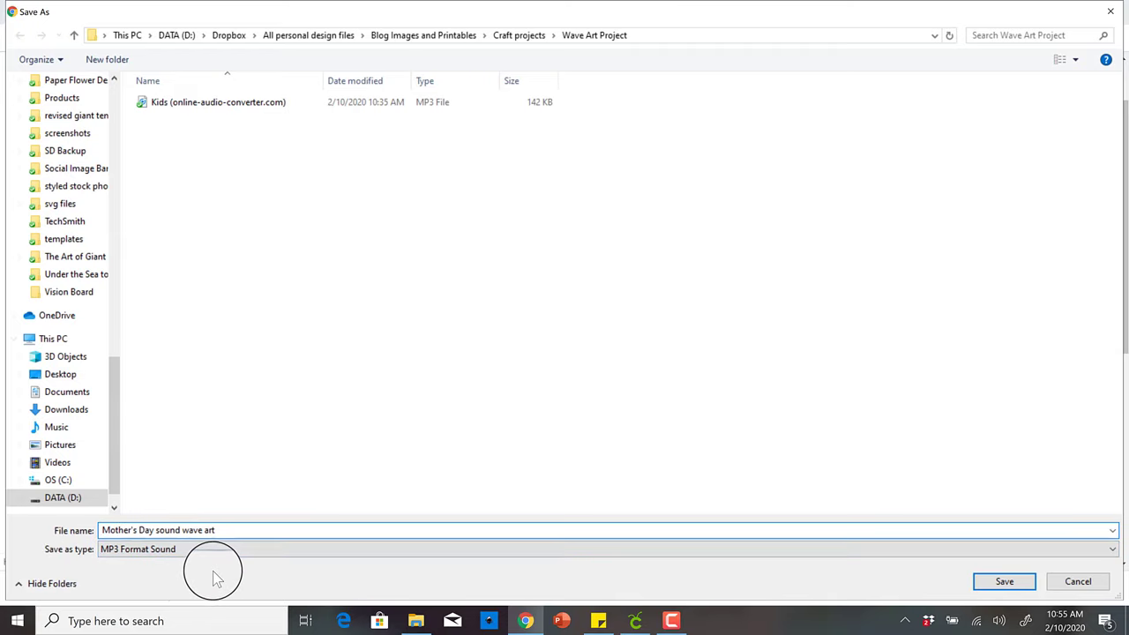
left_click(1002, 582)
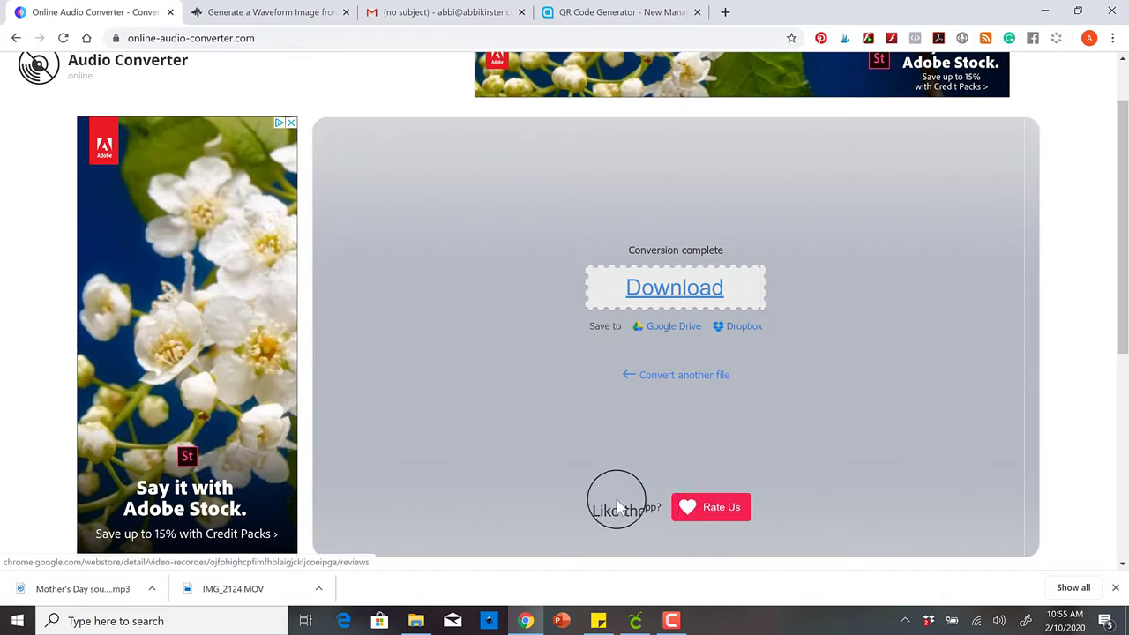
- Switch to the waveform generator page and go to the waveform made from the Mother's Day sound wave art audio
left_click(253, 12)
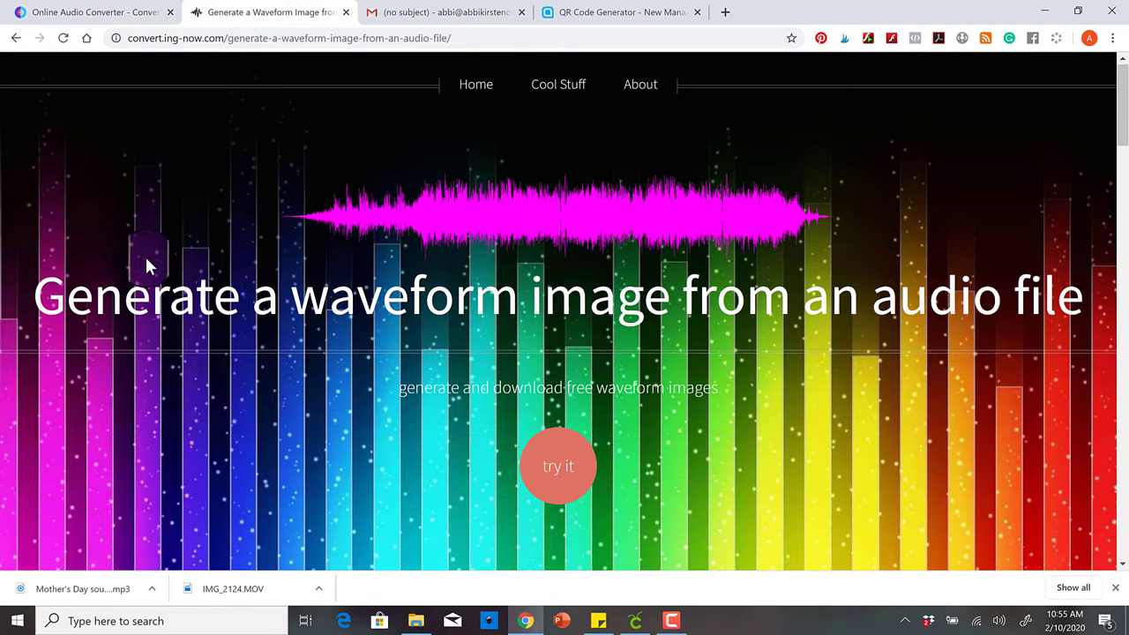
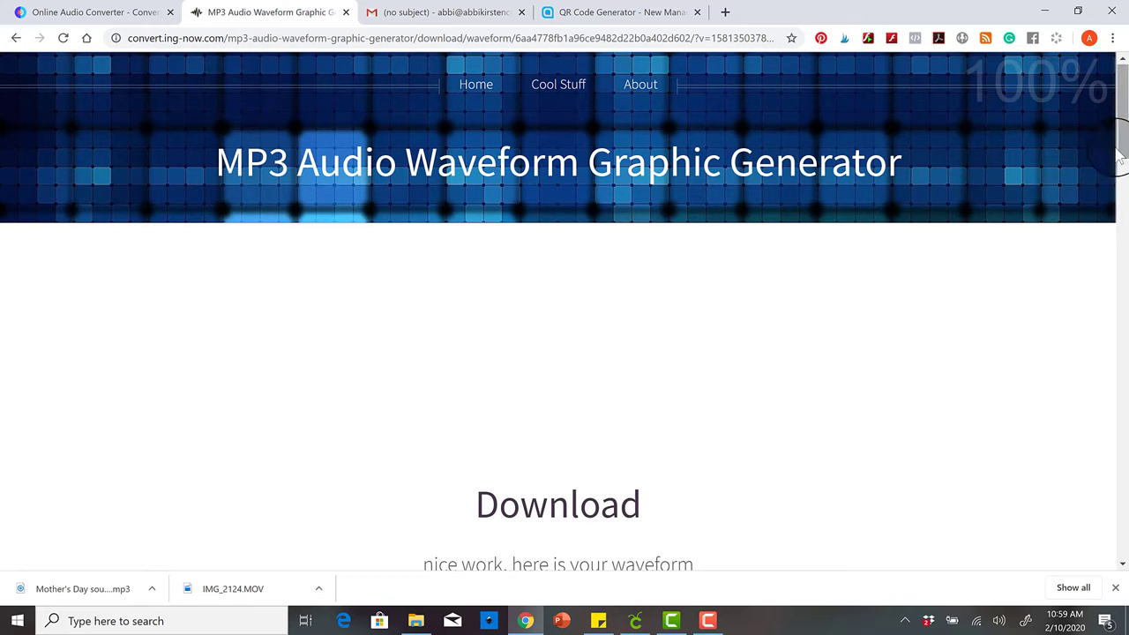
left_click_drag(1123, 116, 1115, 180)
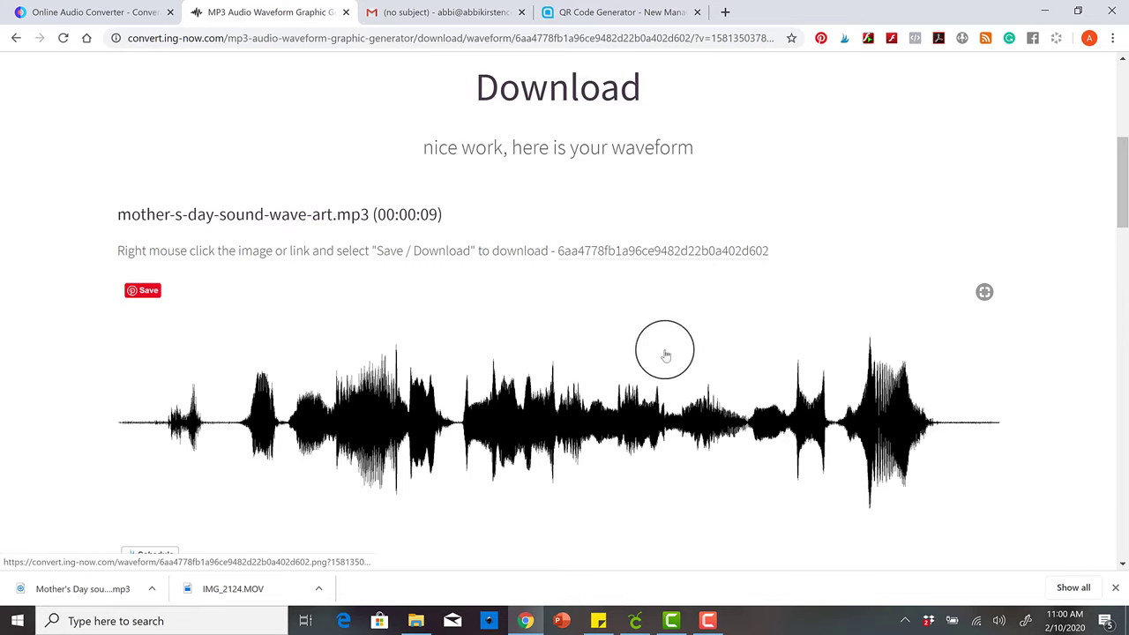
right_click(474, 409)
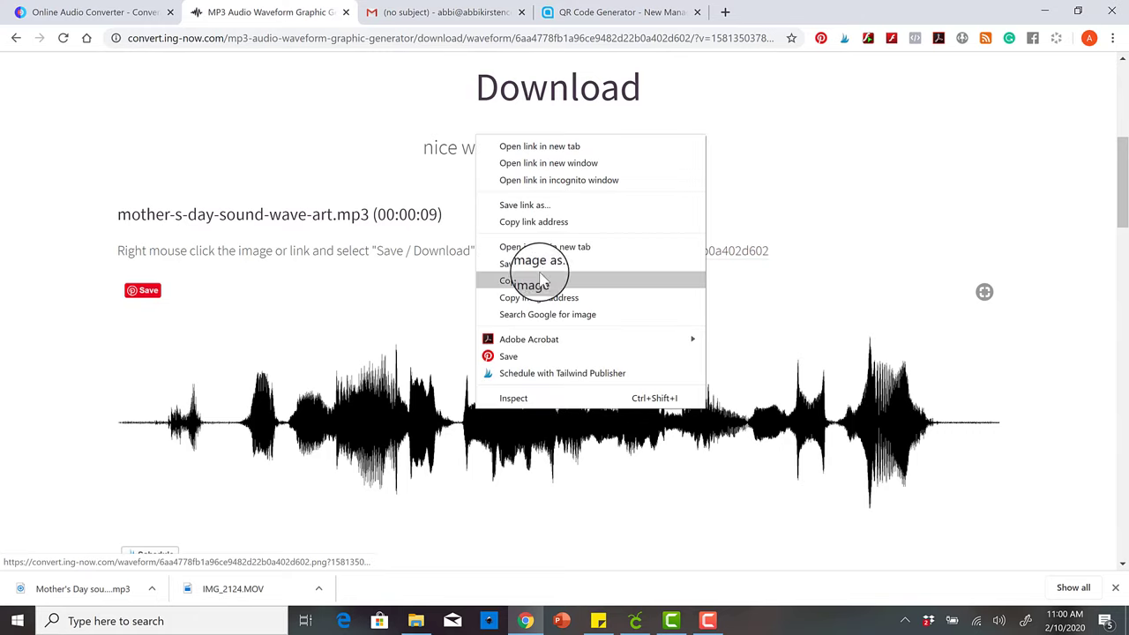
left_click(801, 304)
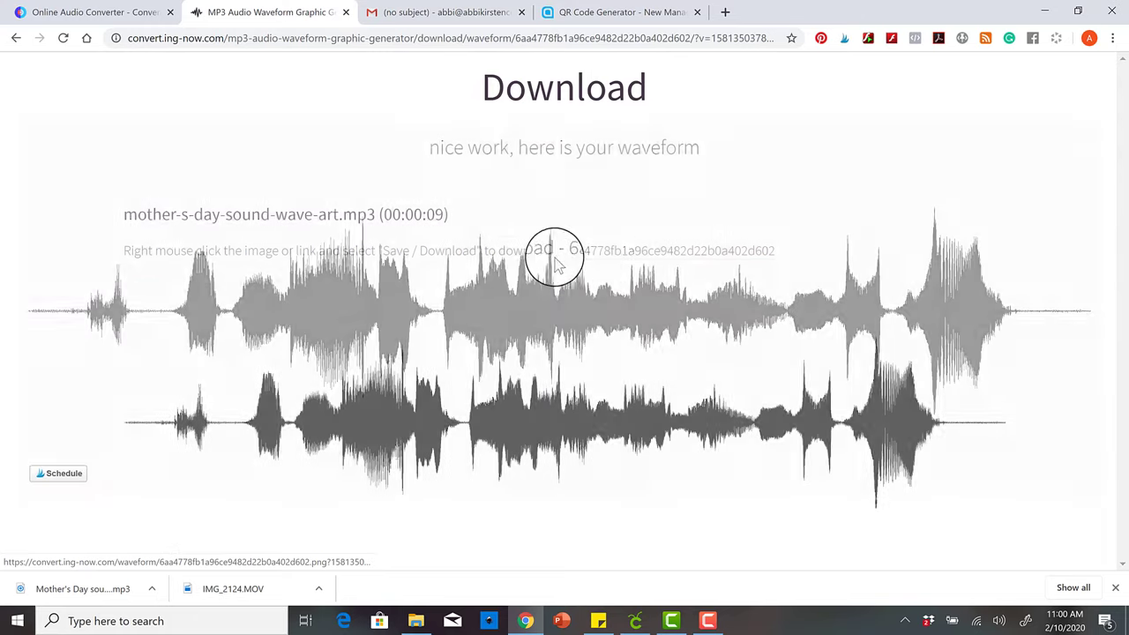
right_click(489, 313)
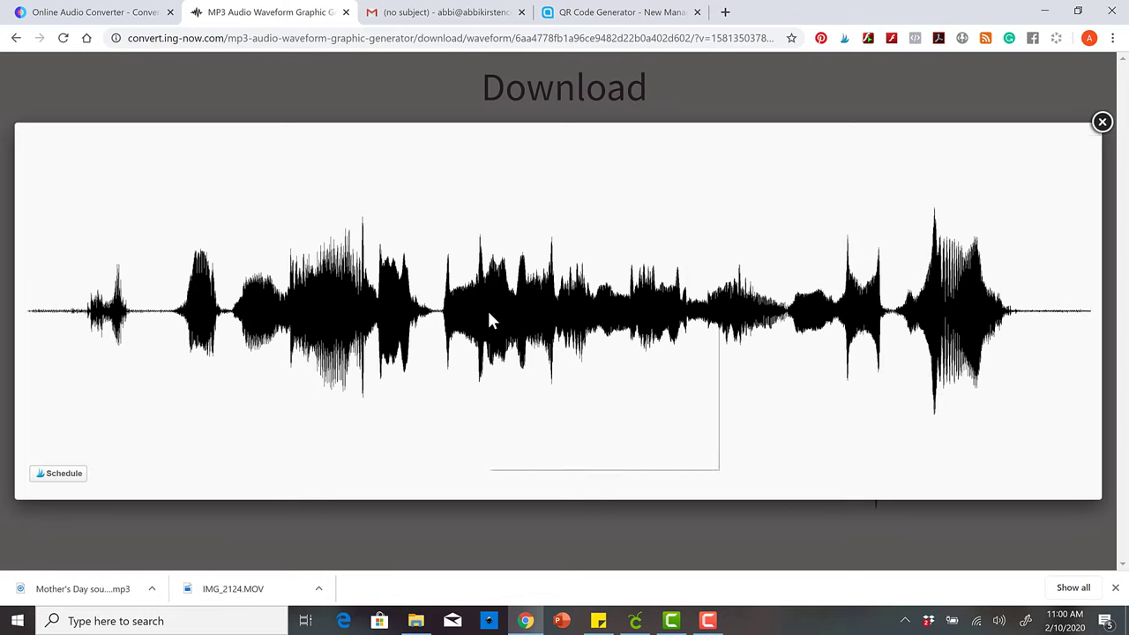
left_click(1103, 121)
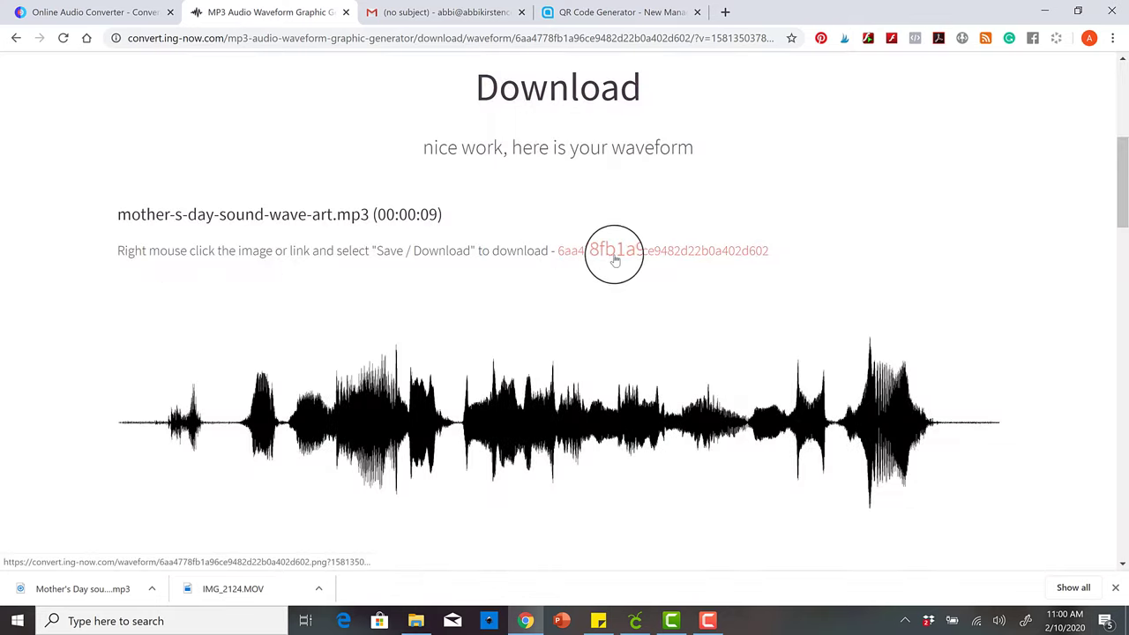
- Open the full-size waveform image from its download link and save it as the PNG "sound wave" in the Wave Art Project folder
left_click(613, 253)
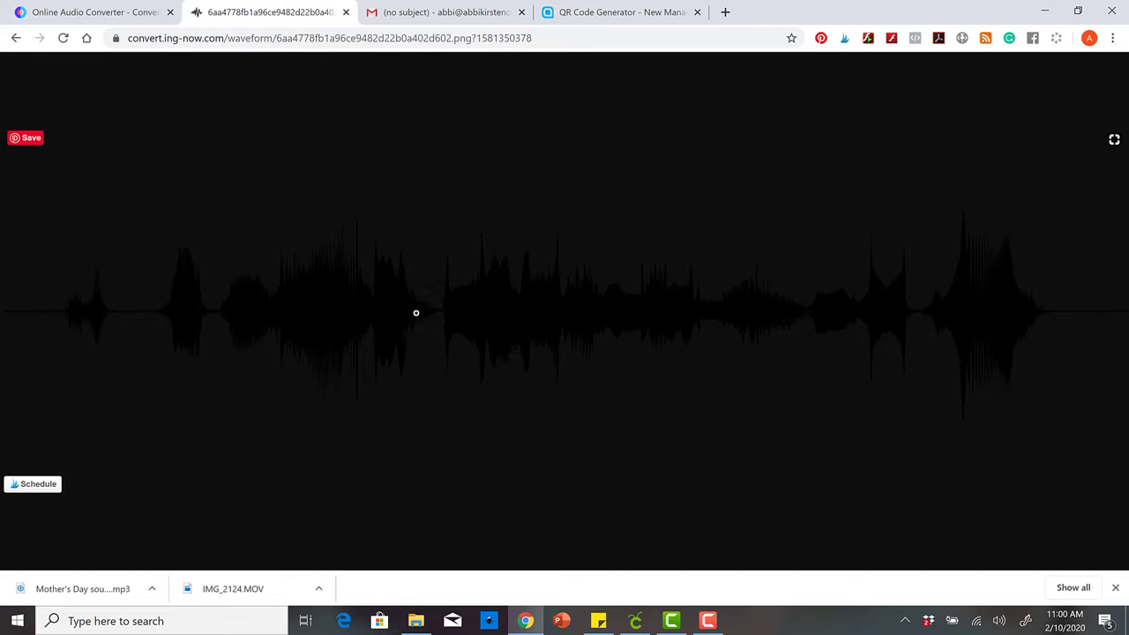
right_click(484, 310)
left_click(539, 338)
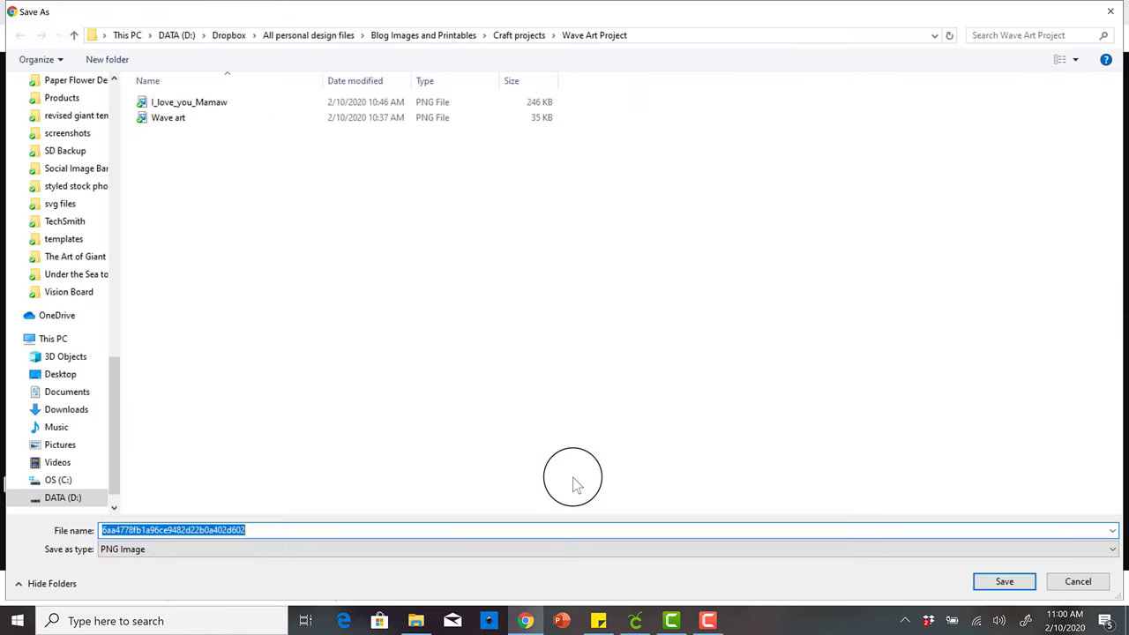
type("sound wave")
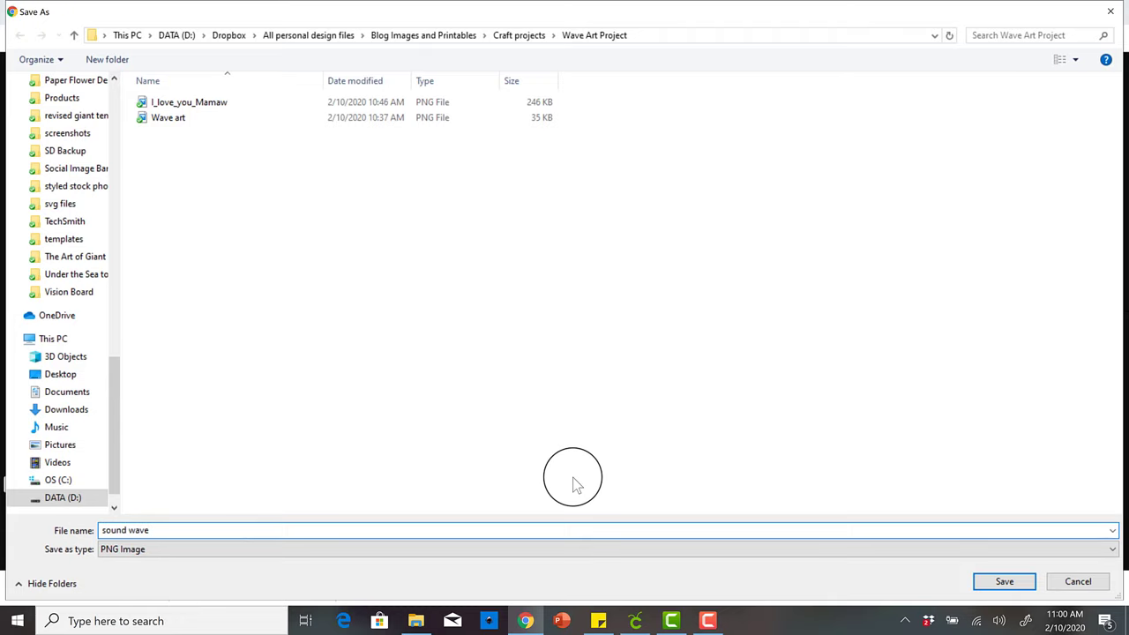
key("Return")
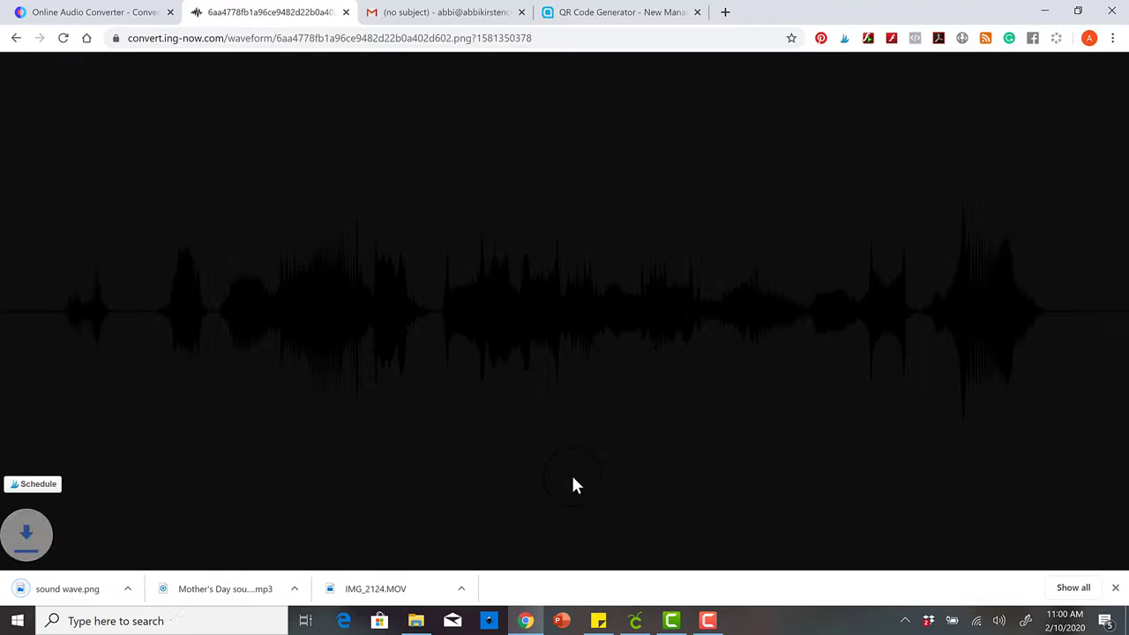
left_click(574, 484)
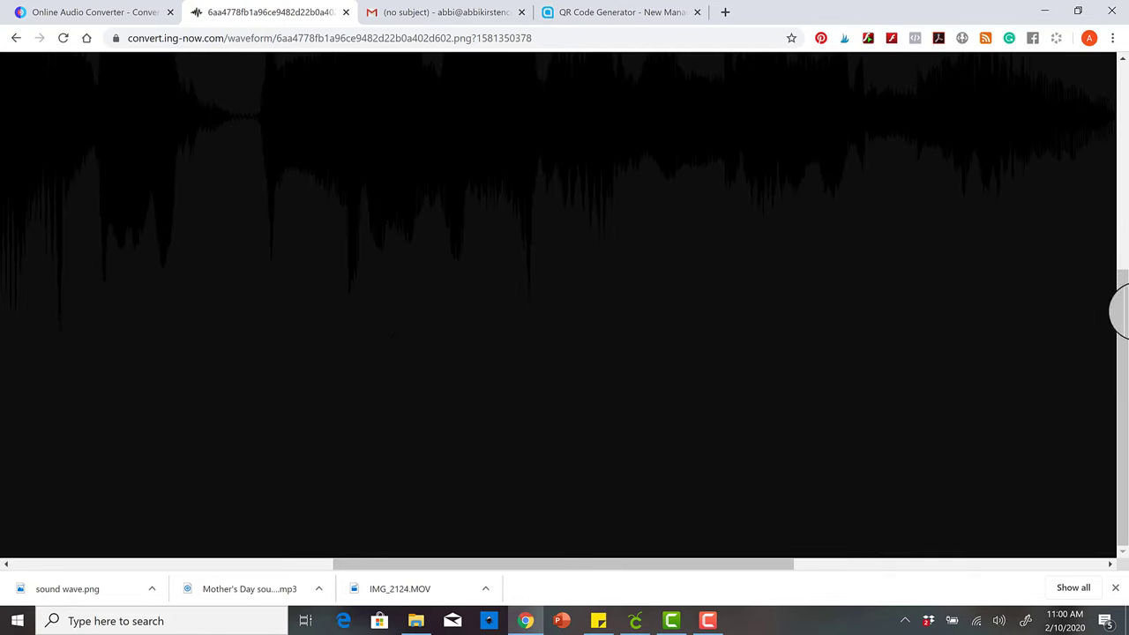
left_click_drag(1119, 310, 1119, 55)
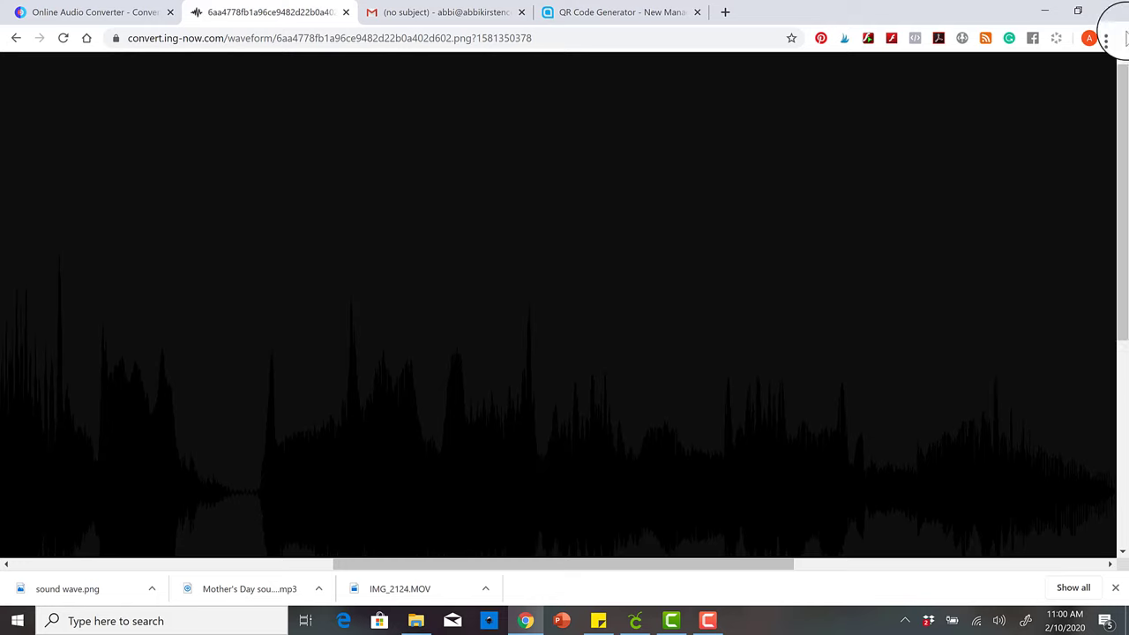
left_click(18, 40)
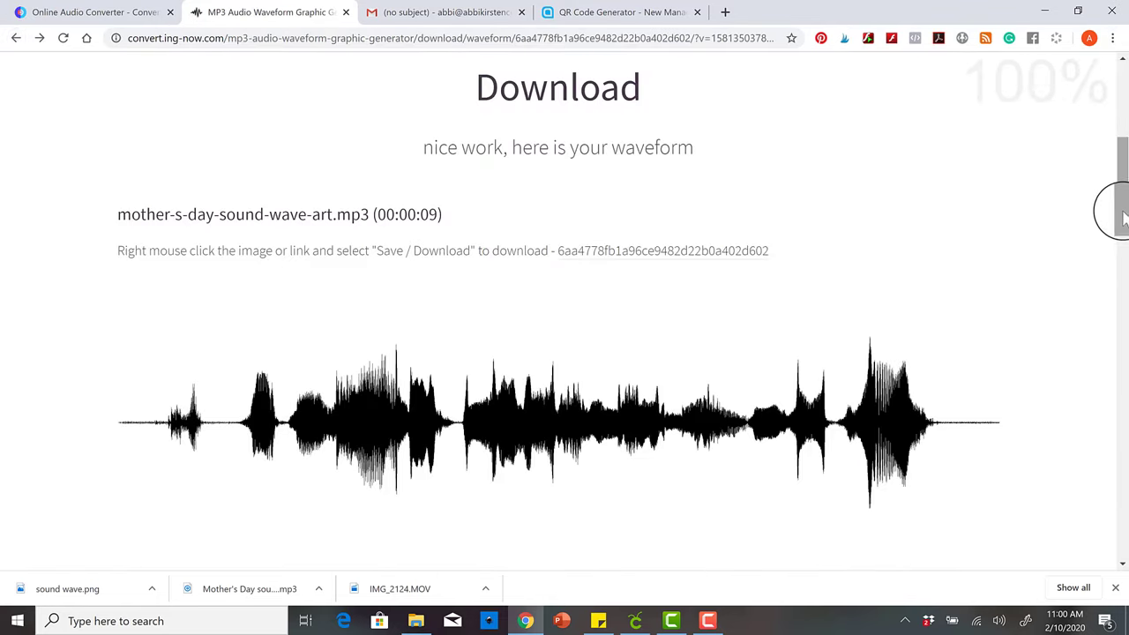
scroll(1111, 221, "down", 1)
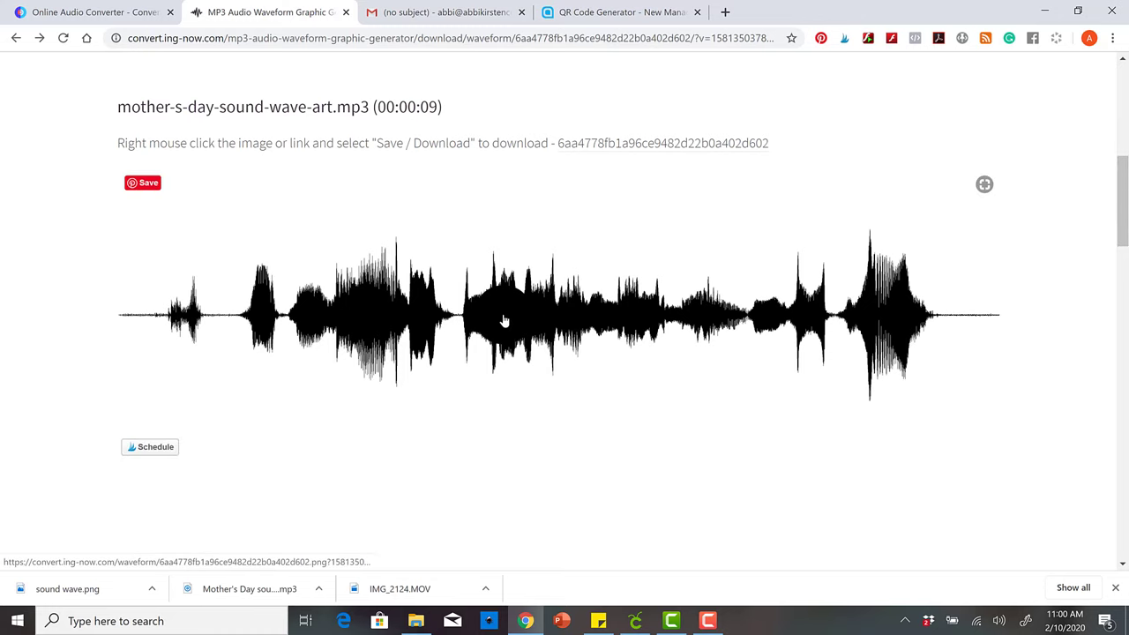
right_click(458, 331)
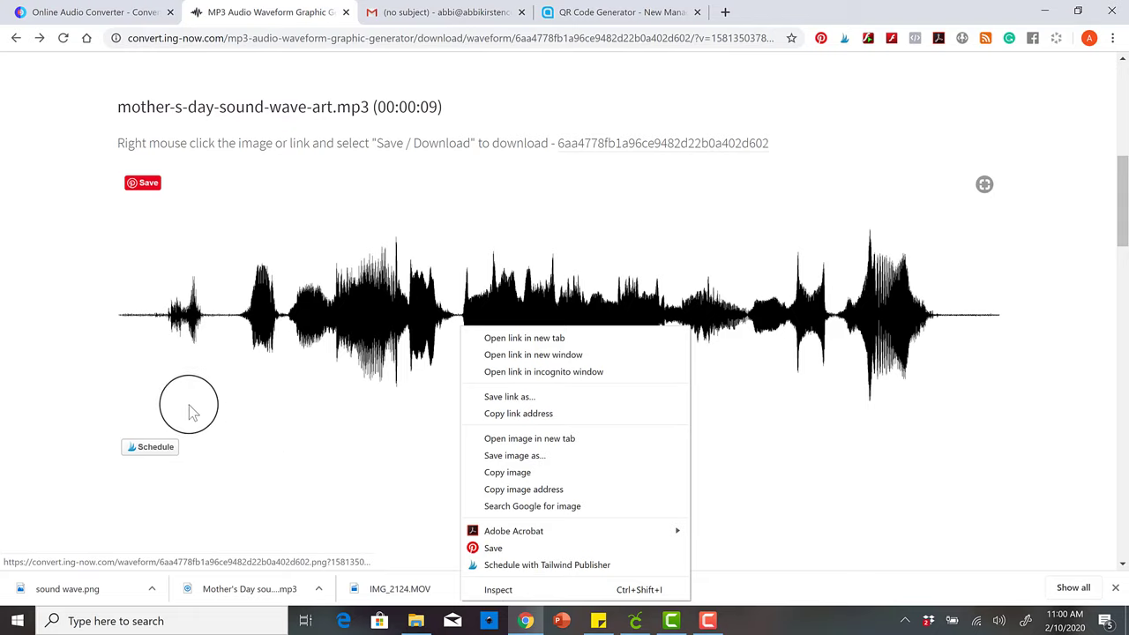
left_click(1010, 445)
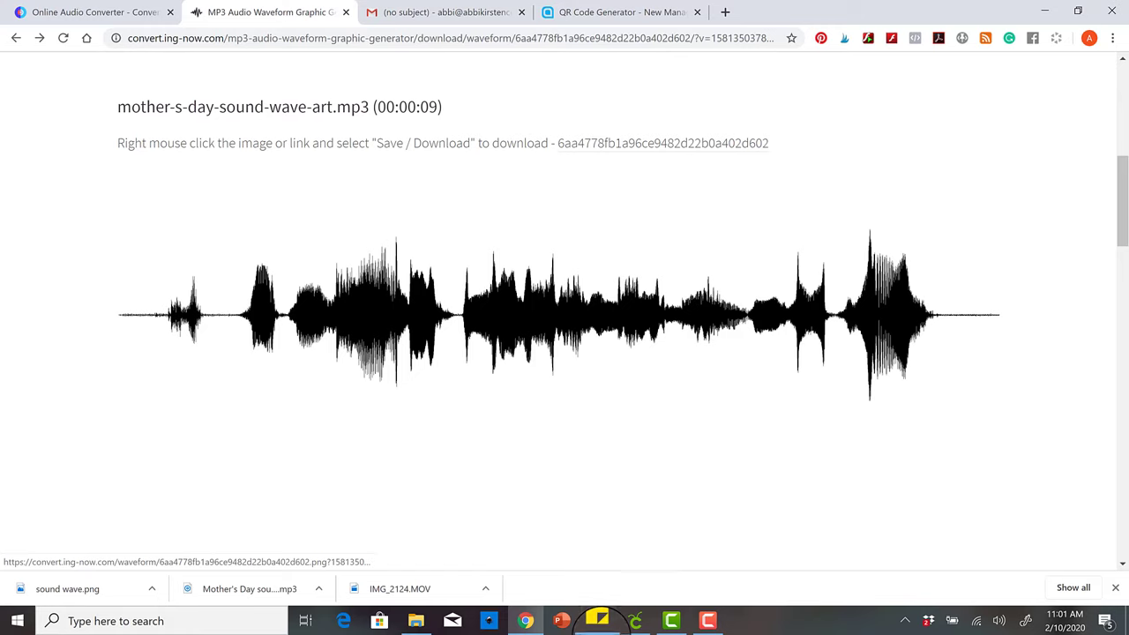
- Switch to Cricut Design Space and load the PNG "Wave art" from the Wave Art Project folder as a new image upload
left_click(643, 622)
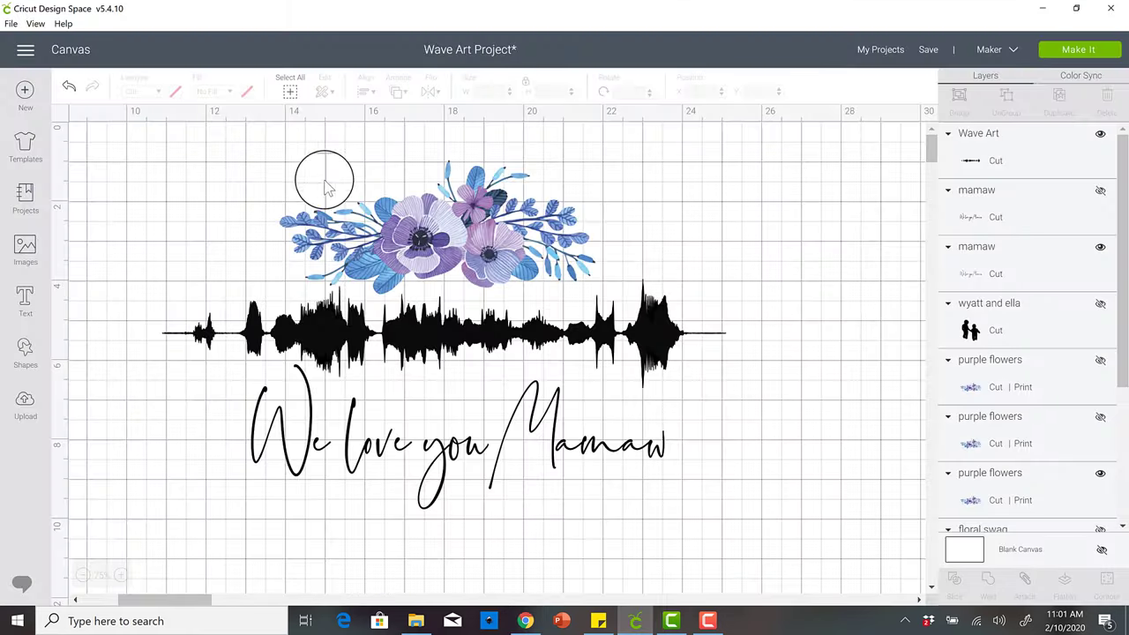
left_click(25, 407)
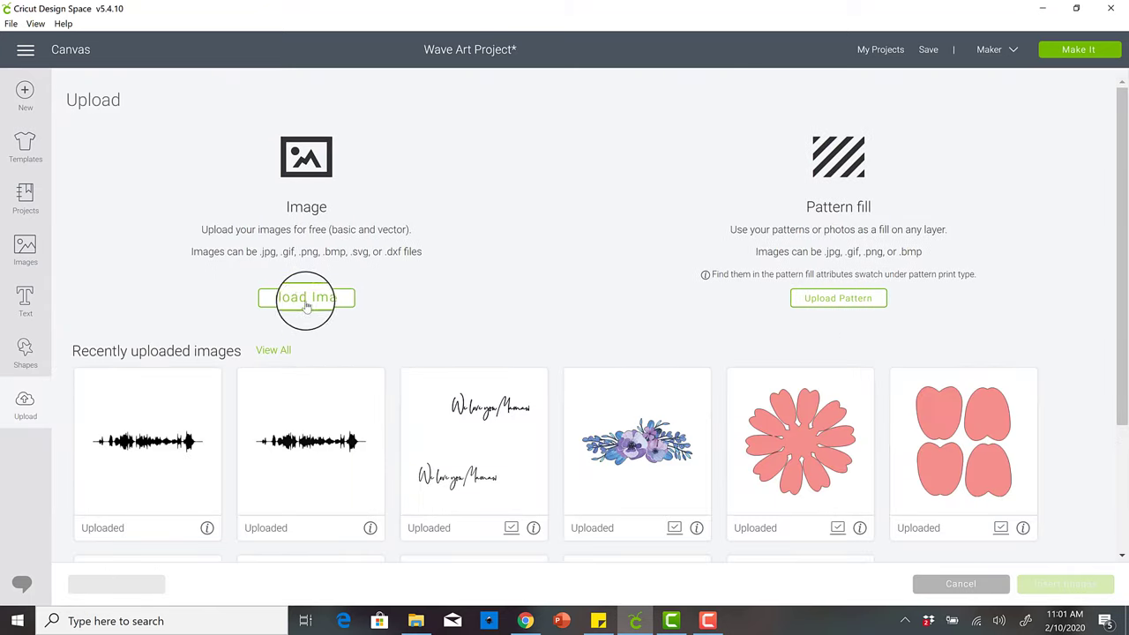
left_click(305, 298)
left_click(637, 326)
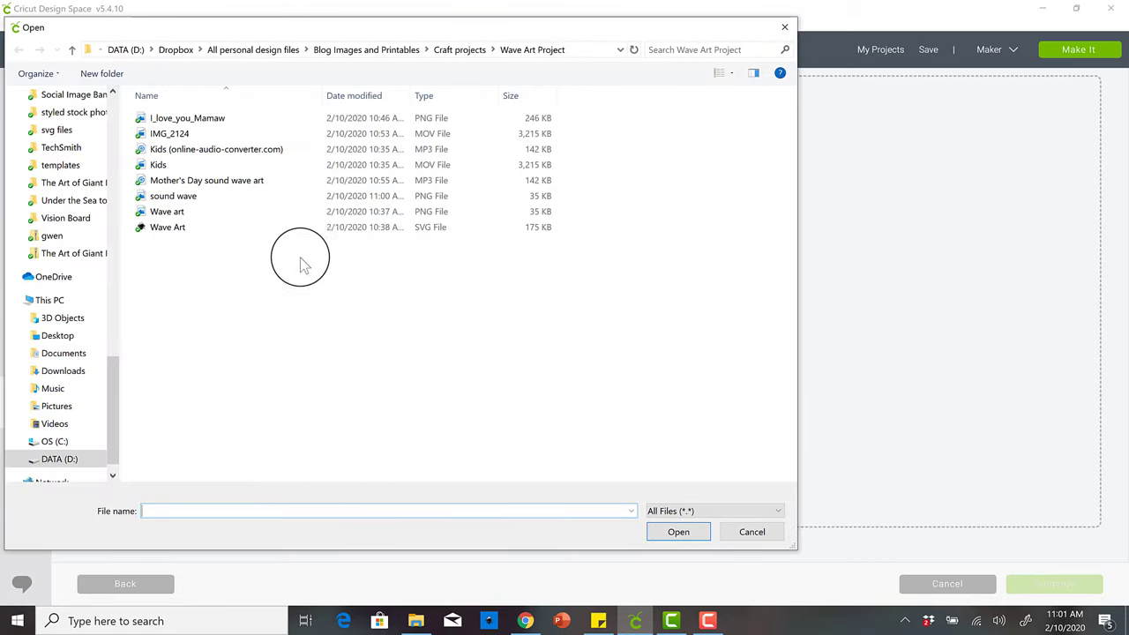
left_click(180, 218)
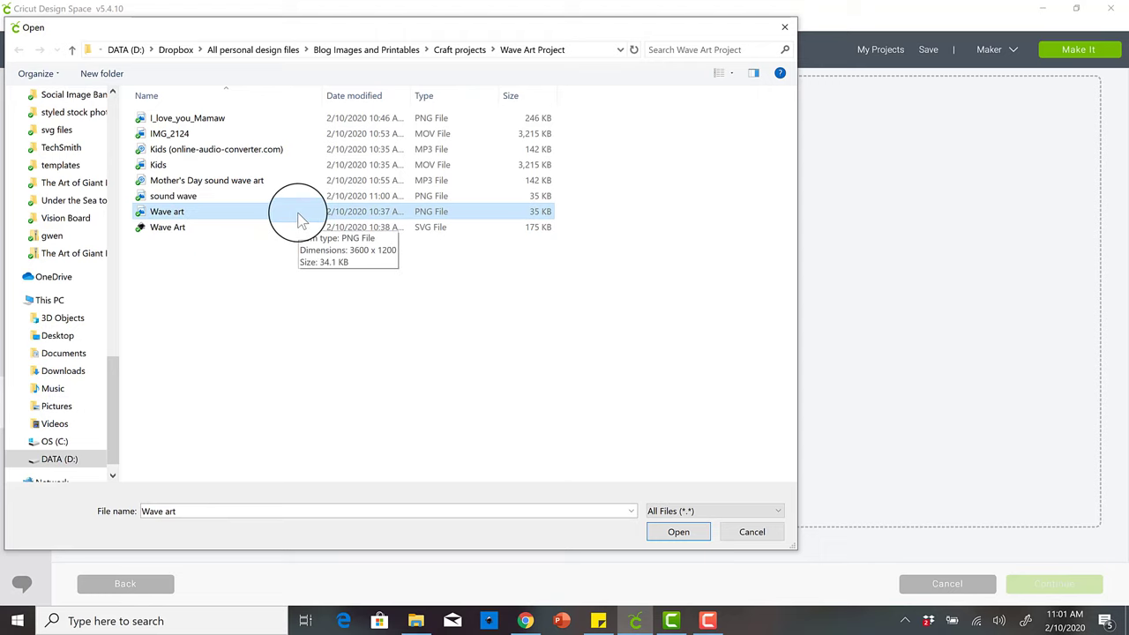
left_click(672, 532)
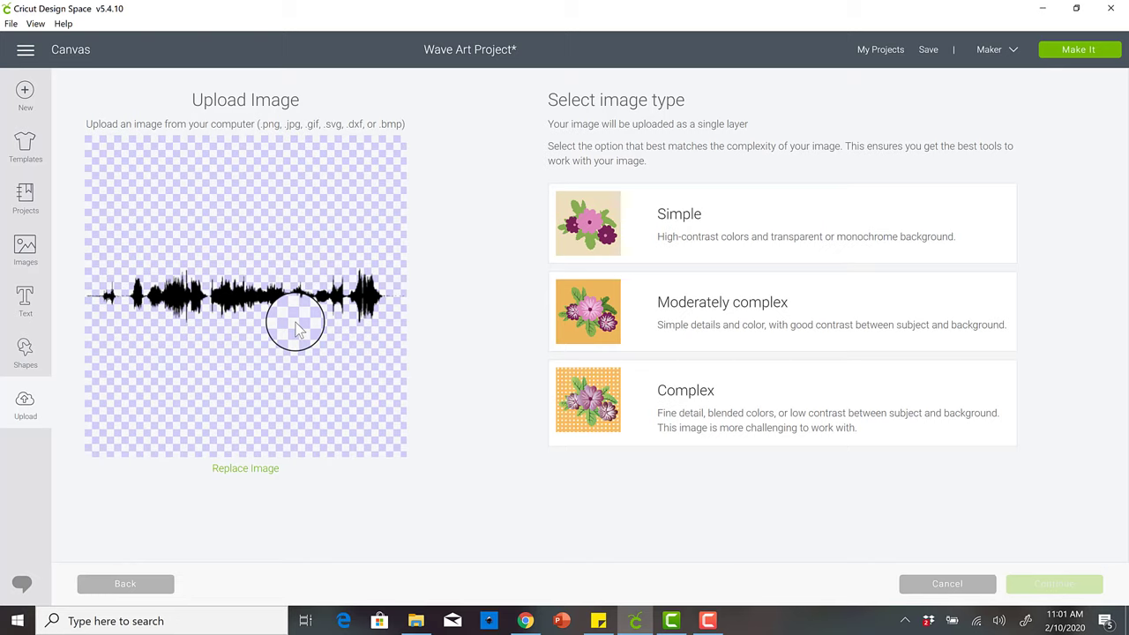
- Set the image type to Complex, skip erasing, and save the upload as a Cut image named "Wave art"
left_click(662, 392)
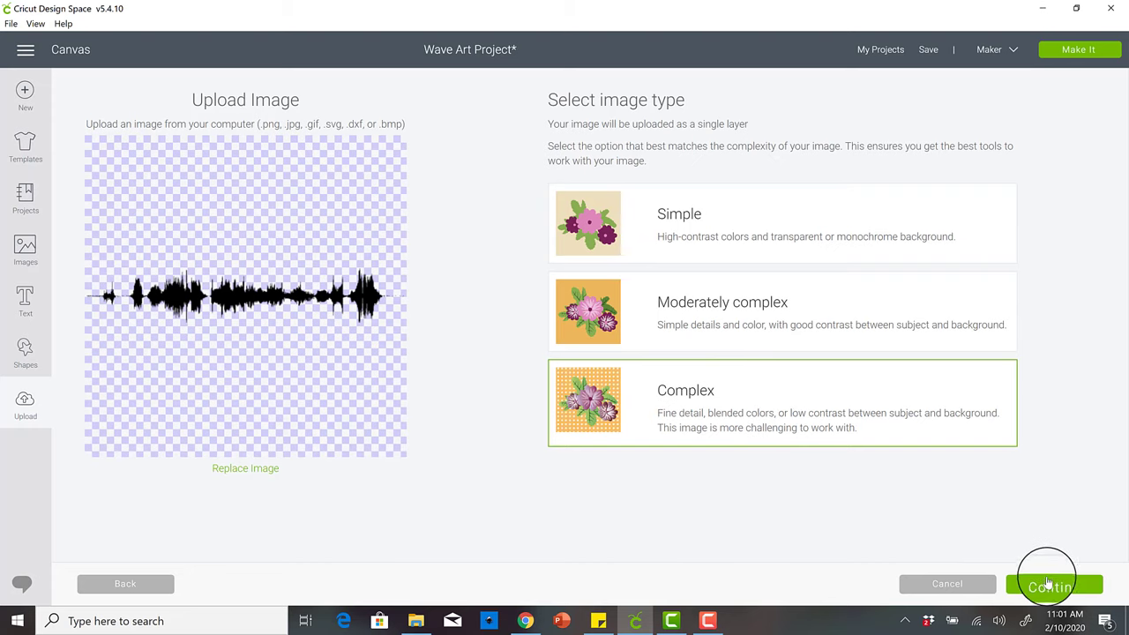
left_click(1050, 586)
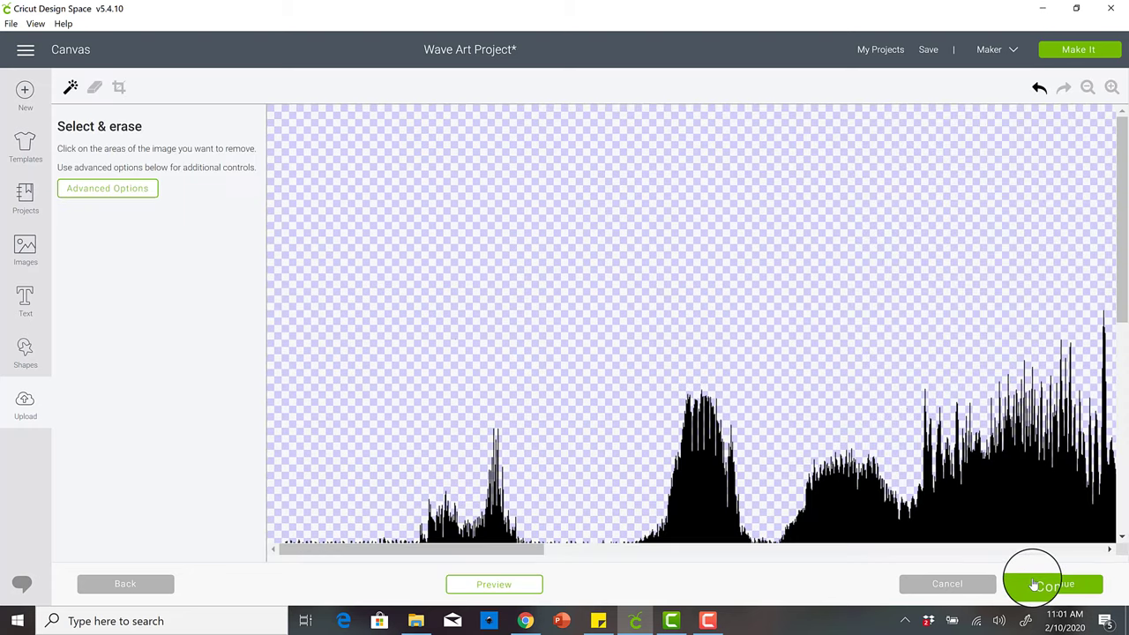
left_click(1034, 586)
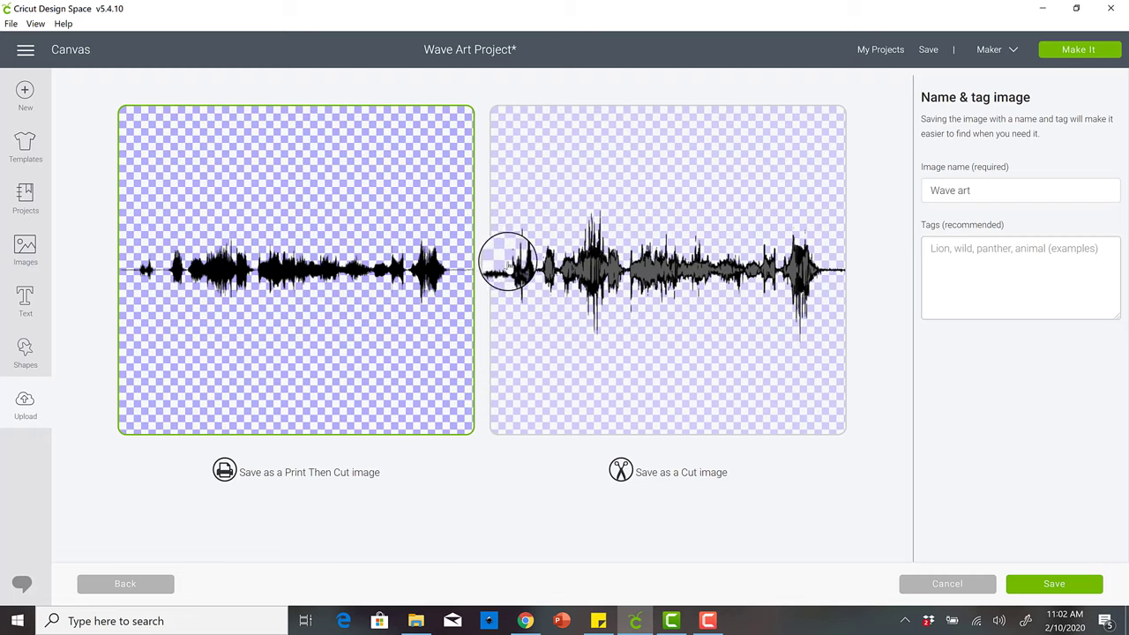
left_click(680, 199)
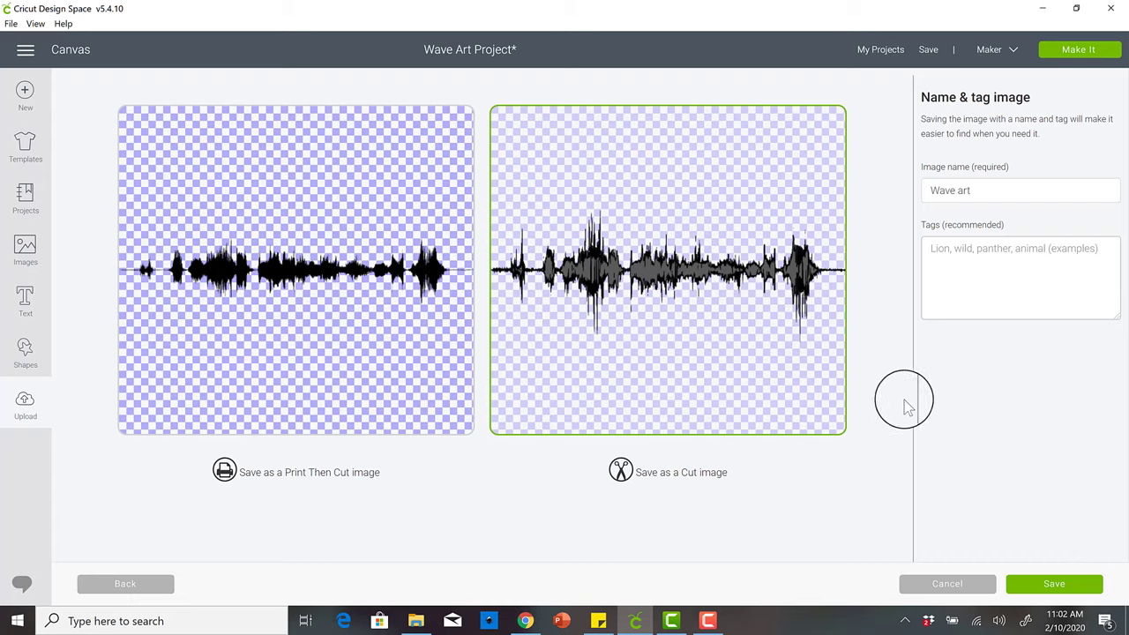
left_click(1056, 587)
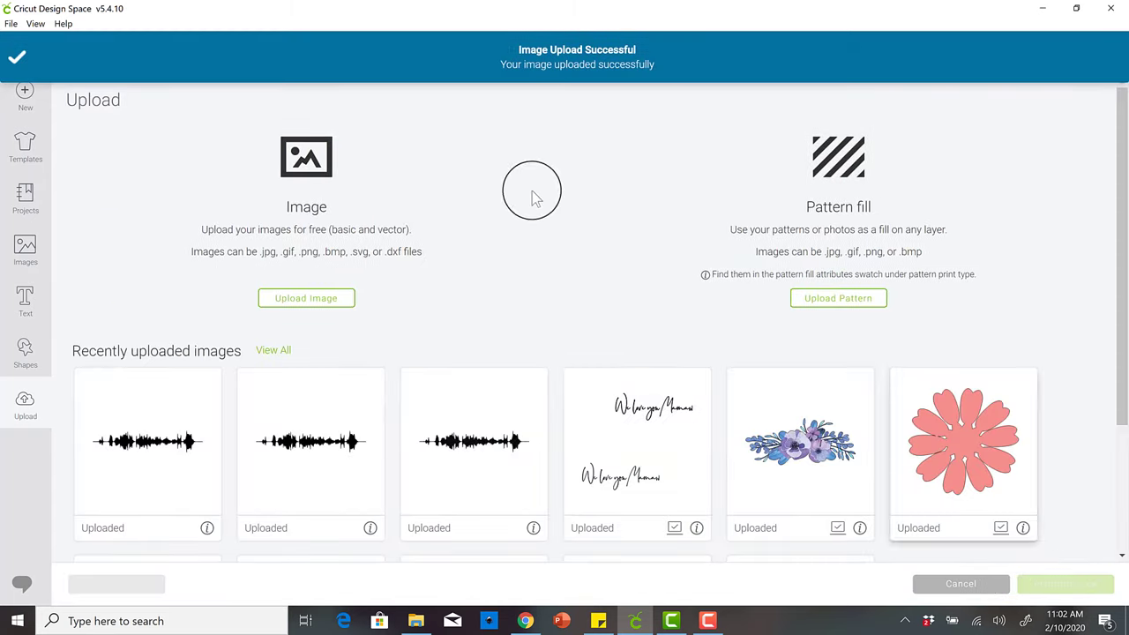
- Insert the newest uploaded waveform, place it below the "We love you Mamaw" text and shrink it to about 17.1 by 3.3 inches
left_click(155, 435)
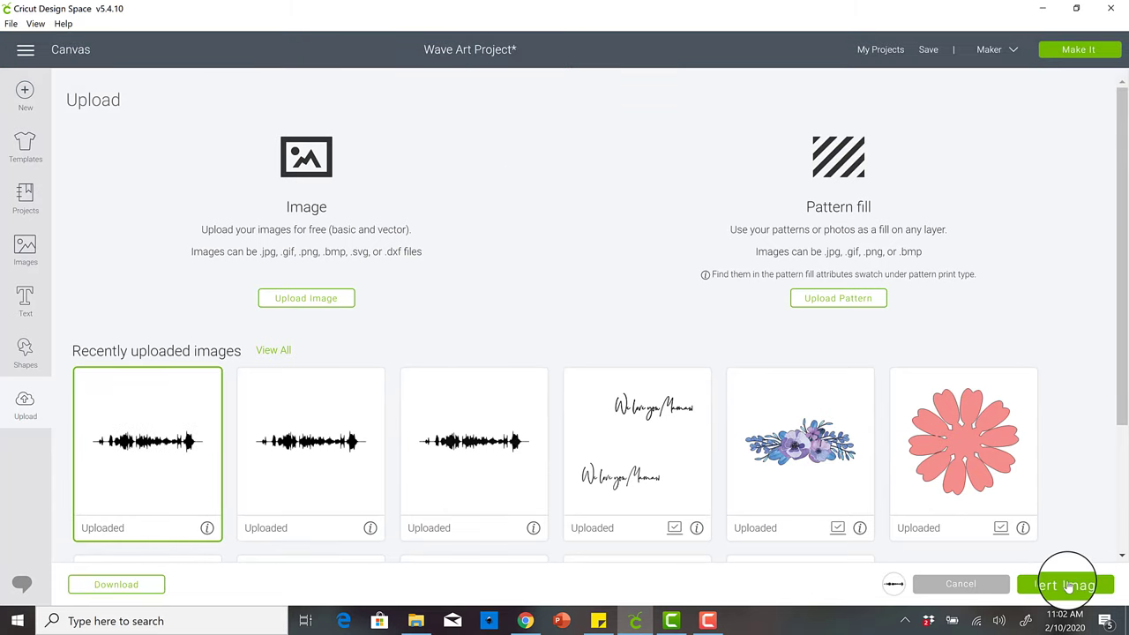
left_click(1067, 585)
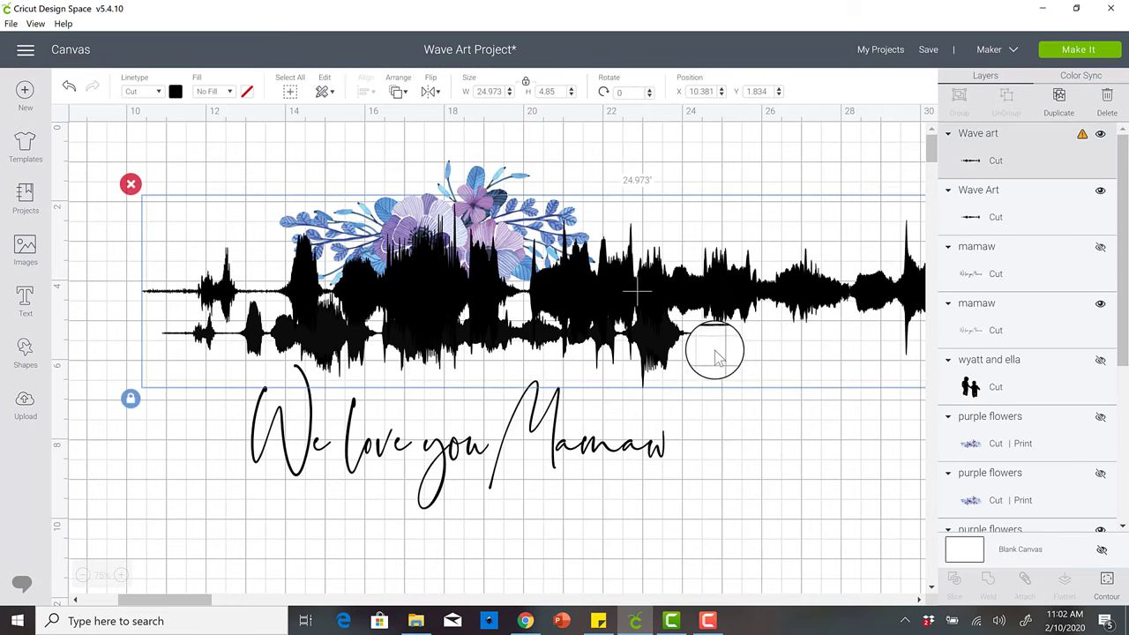
left_click_drag(651, 375, 595, 578)
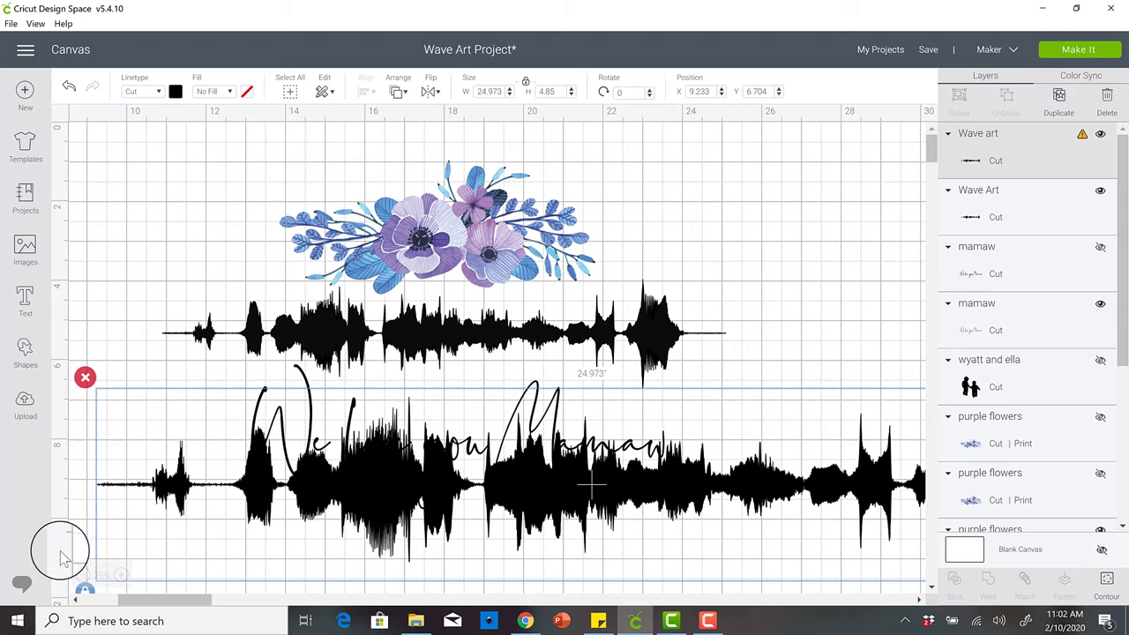
left_click(82, 575)
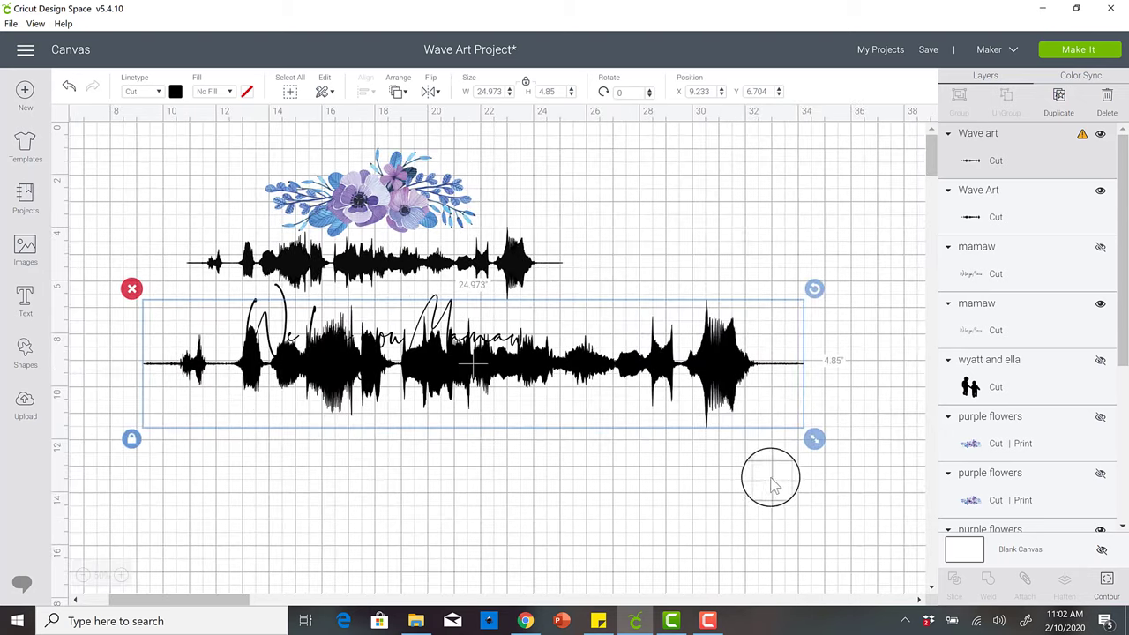
left_click_drag(817, 439, 535, 430)
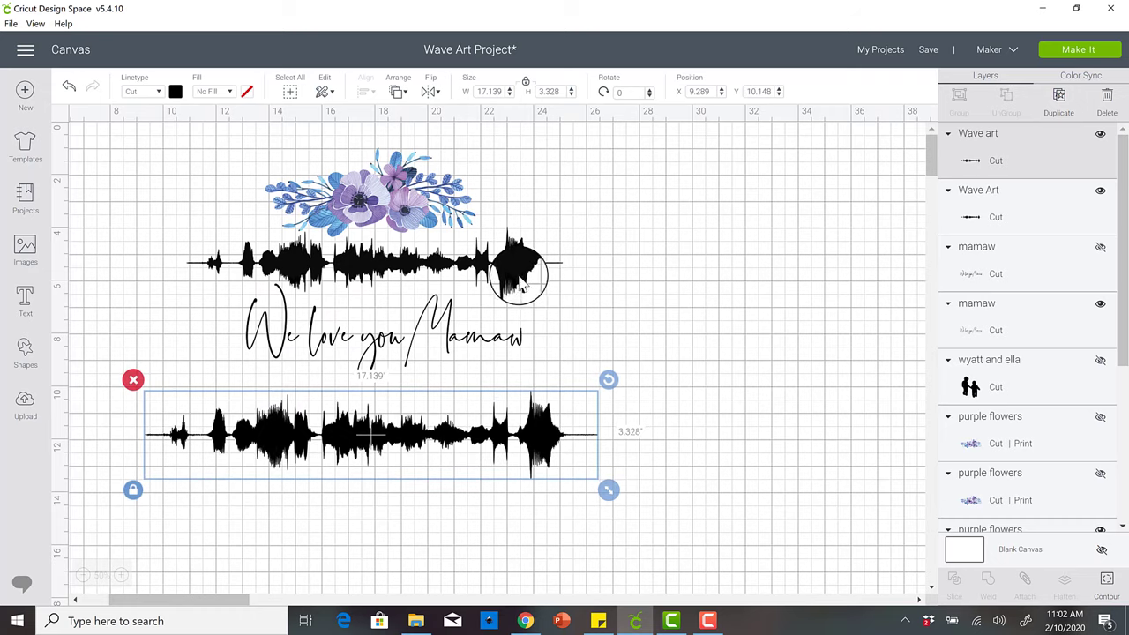
- Delete the extra waveform below the "We love you Mamaw" text from the canvas
left_click(134, 380)
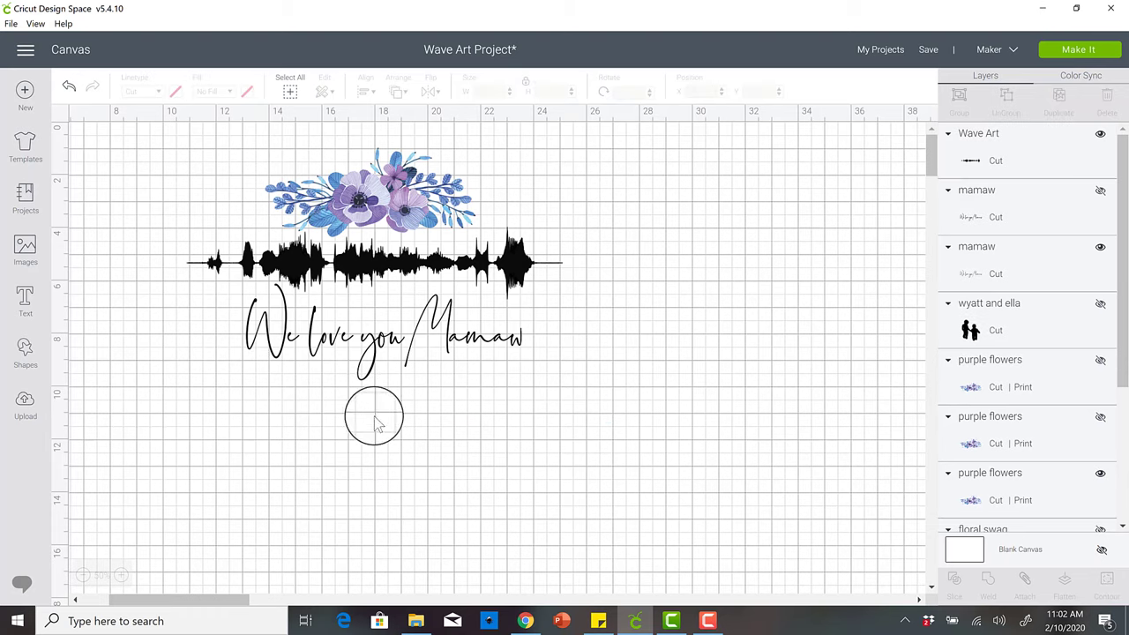
left_click(130, 575)
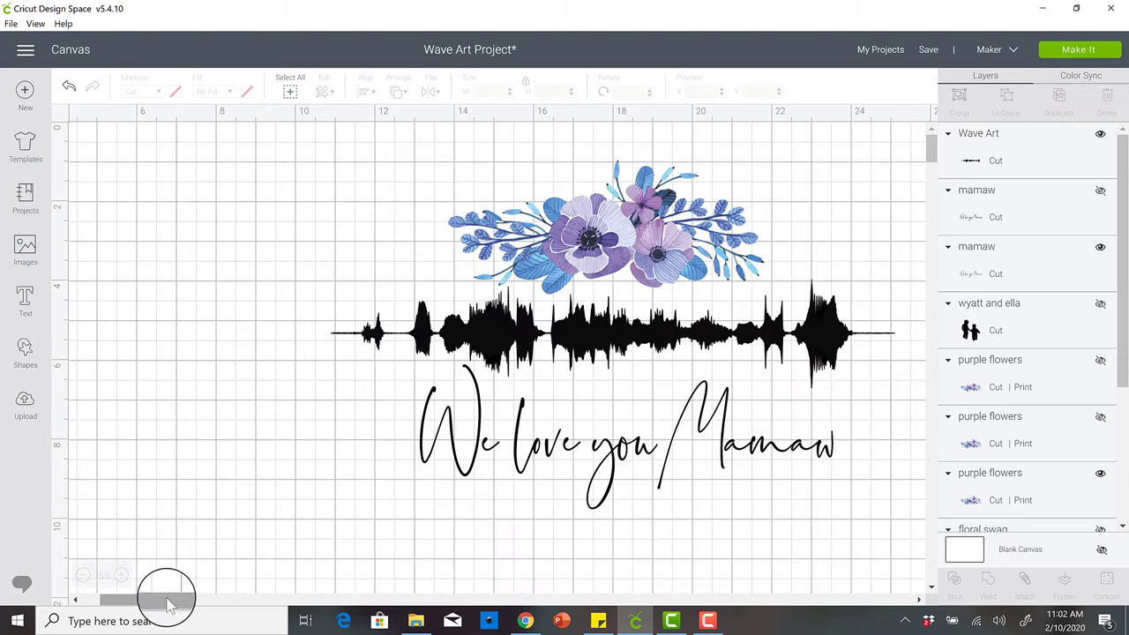
left_click_drag(164, 597, 188, 605)
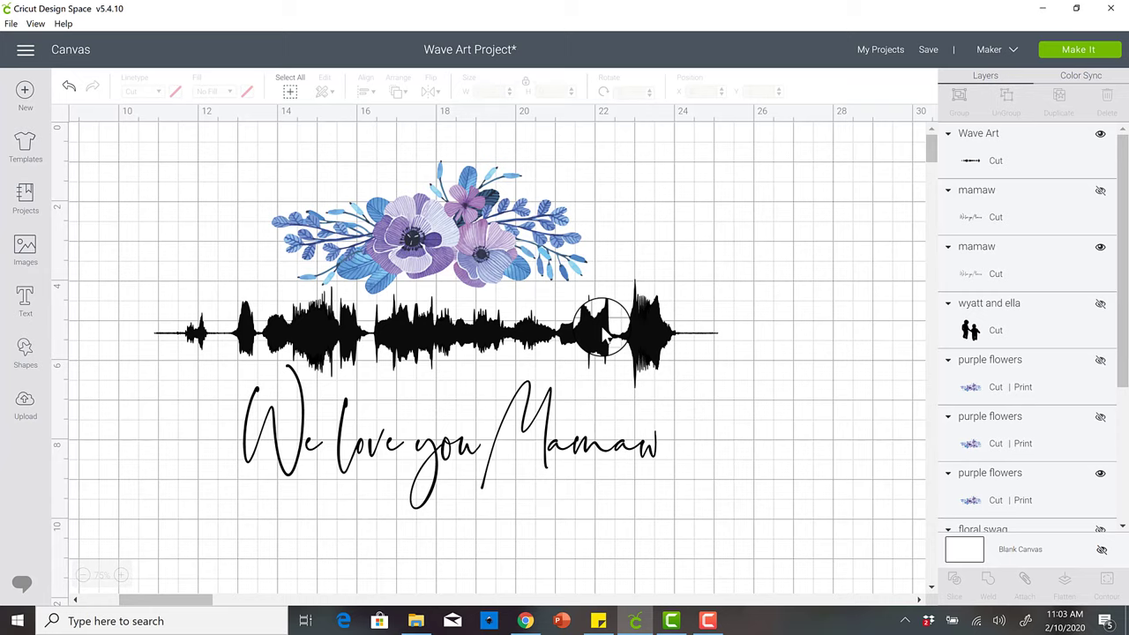
- Switch to Chrome and replace the open Gmail message with the Videos page of the craft YouTube channel
left_click(525, 621)
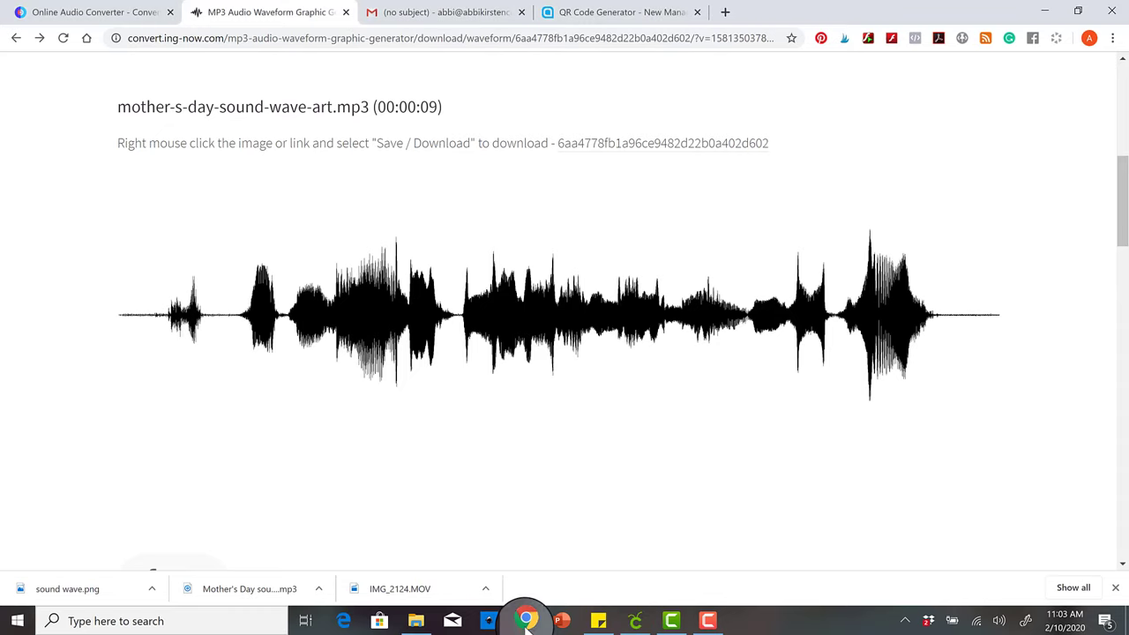
left_click(412, 12)
left_click(344, 38)
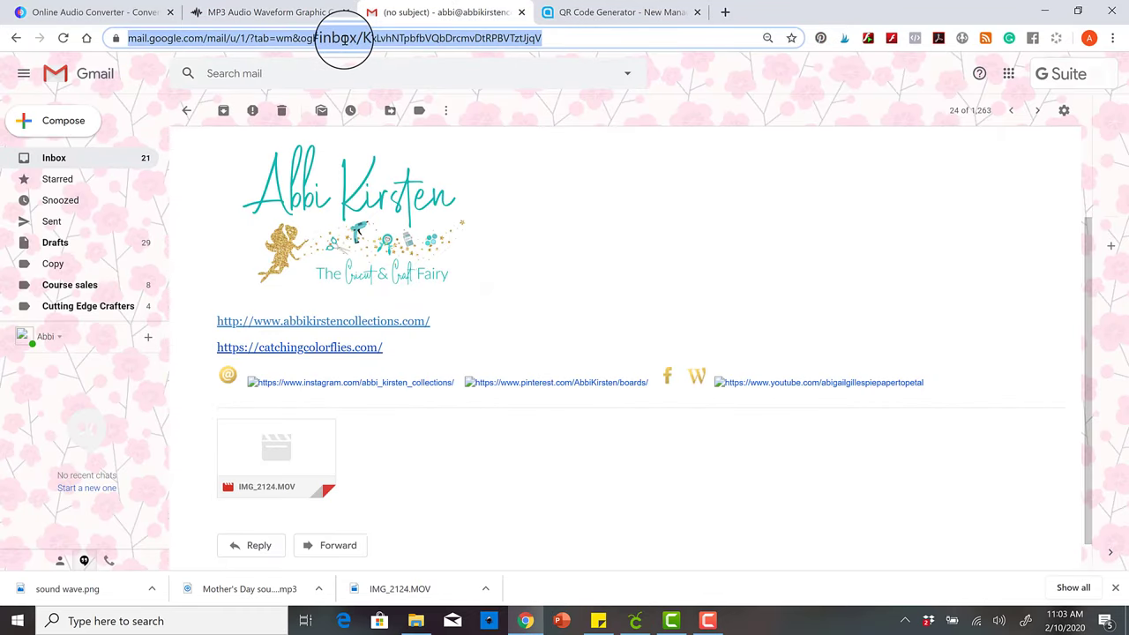
type("you")
key("Return")
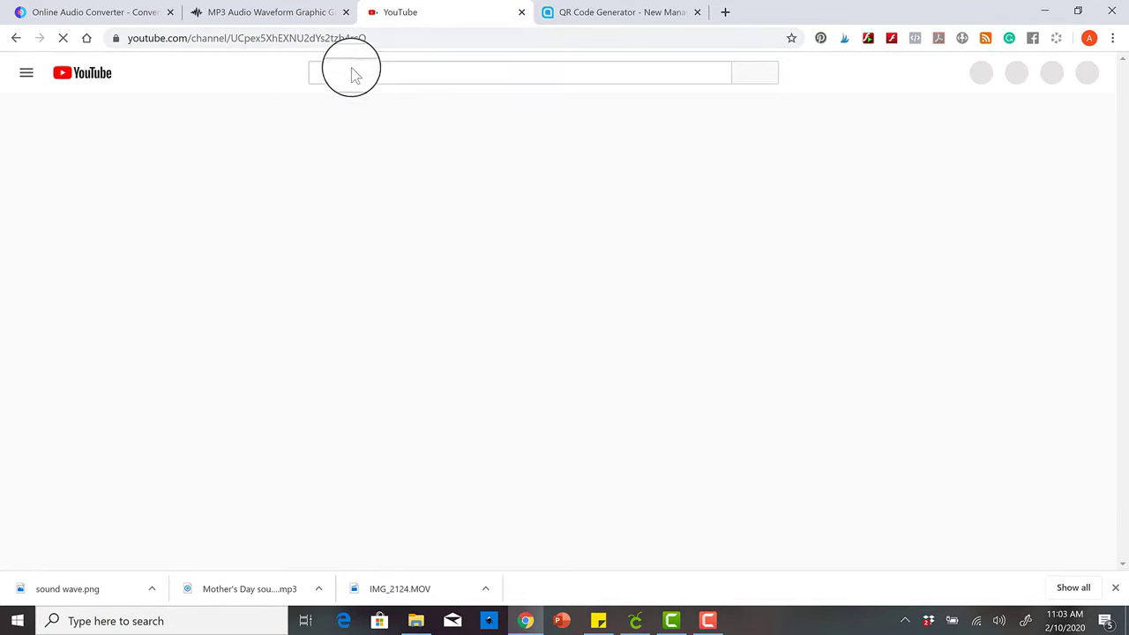
left_click(370, 338)
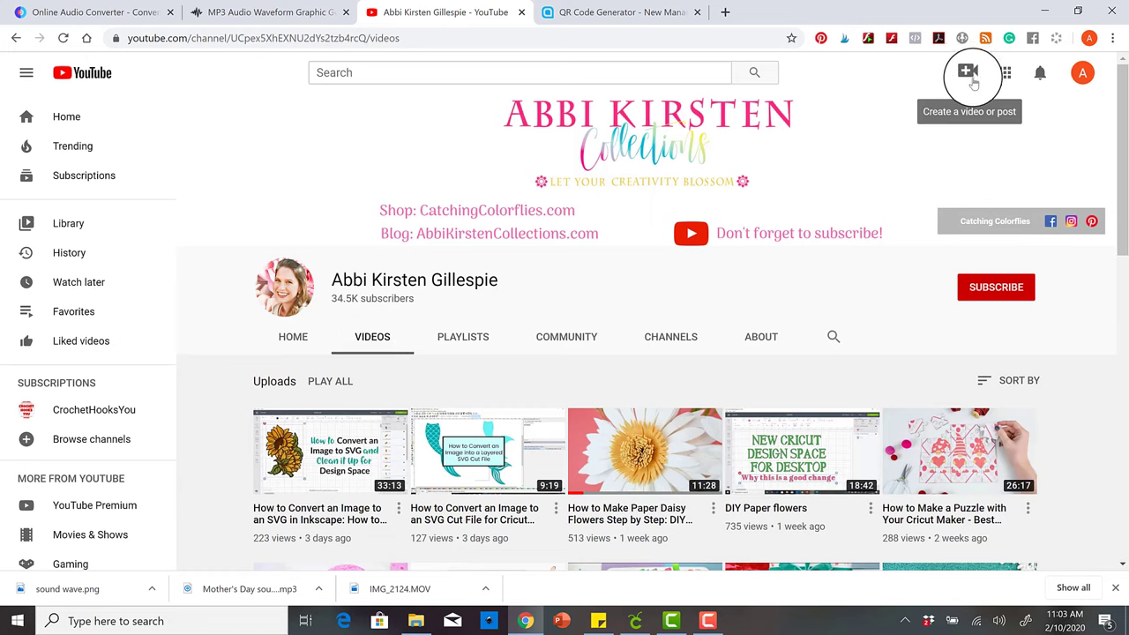
- Enter YouTube Studio through the video upload option, dismiss the introduction and upload dialog, and switch to the craft channel's account
left_click(974, 72)
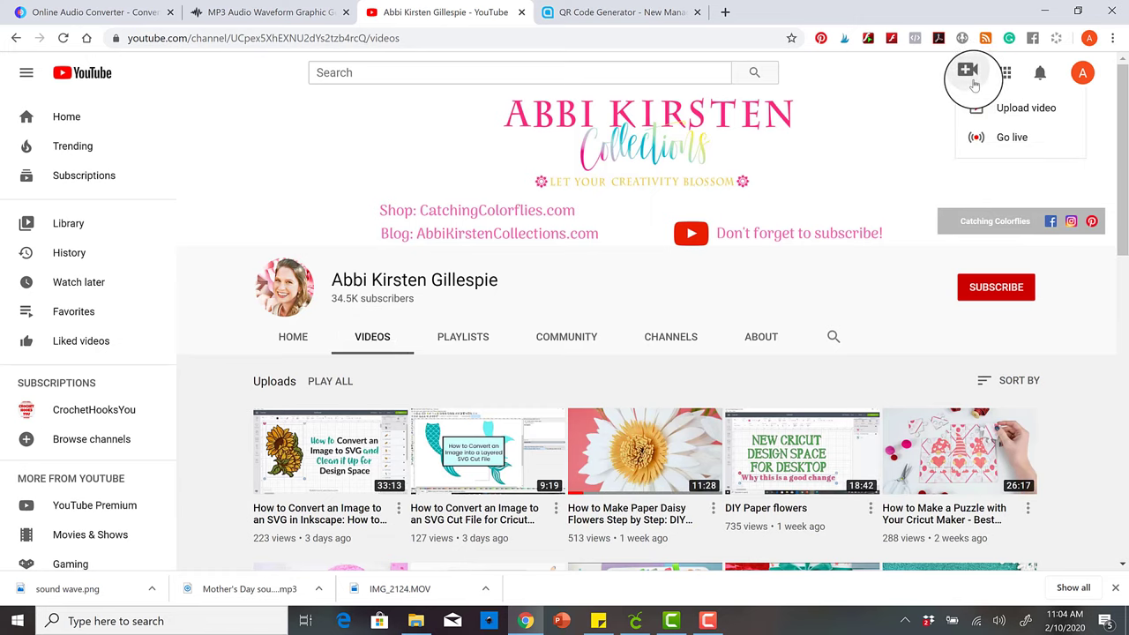
left_click(1011, 106)
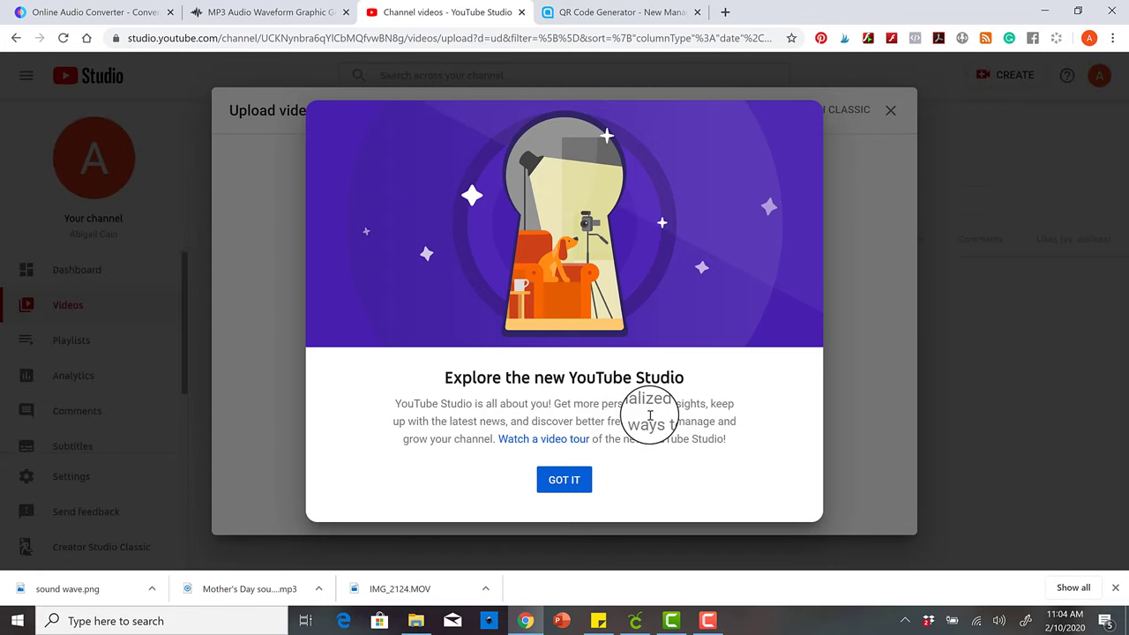
left_click(564, 481)
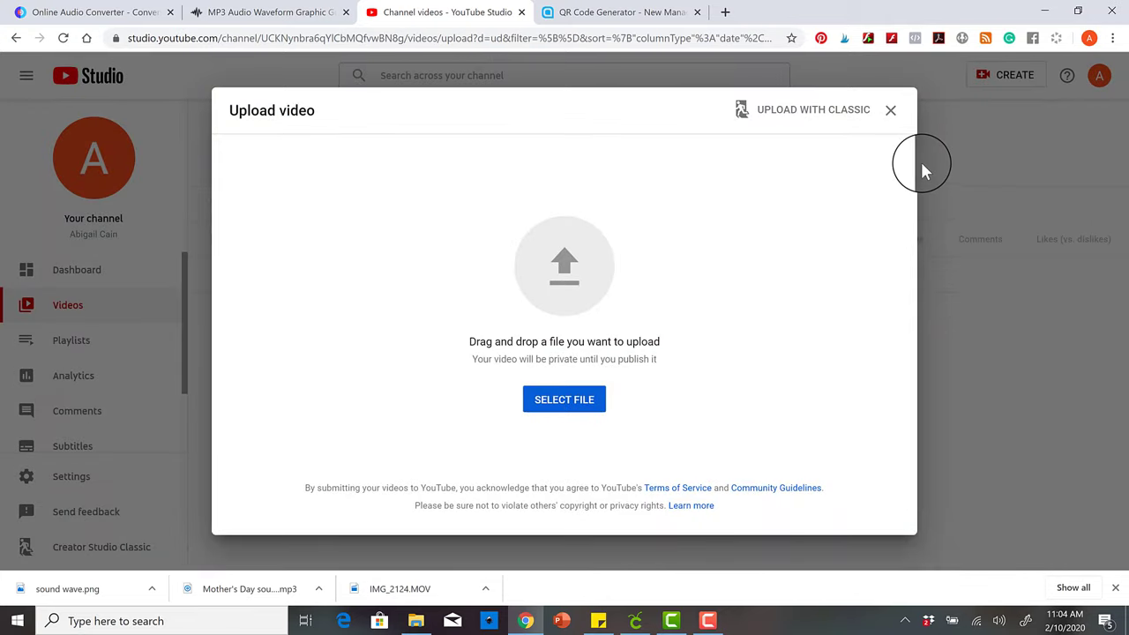
left_click(891, 111)
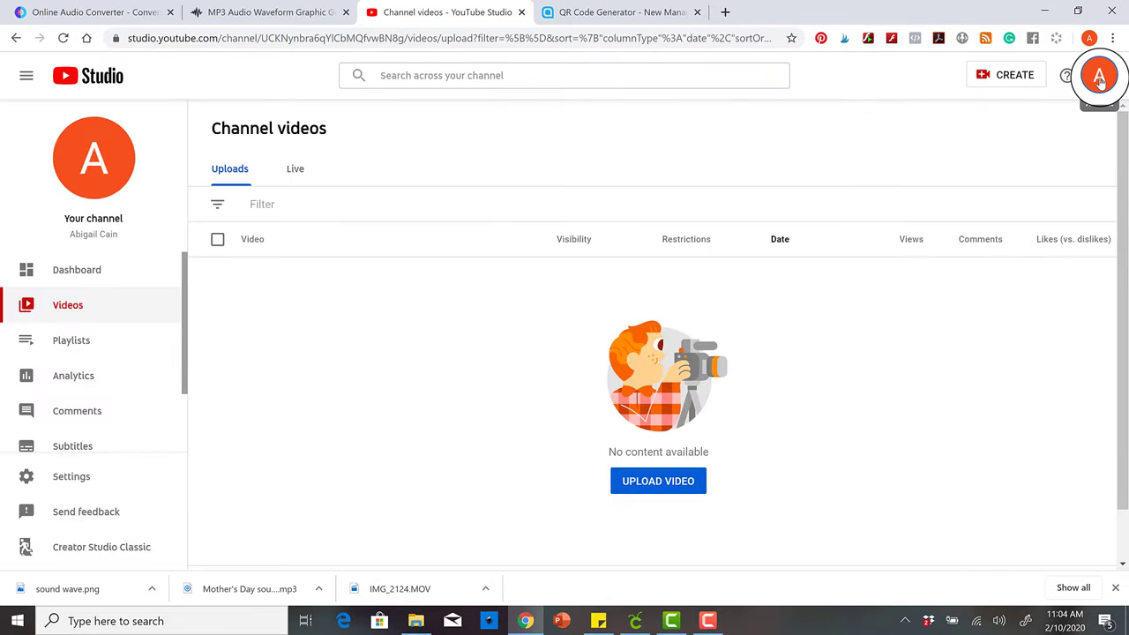
left_click(1099, 75)
left_click(1003, 223)
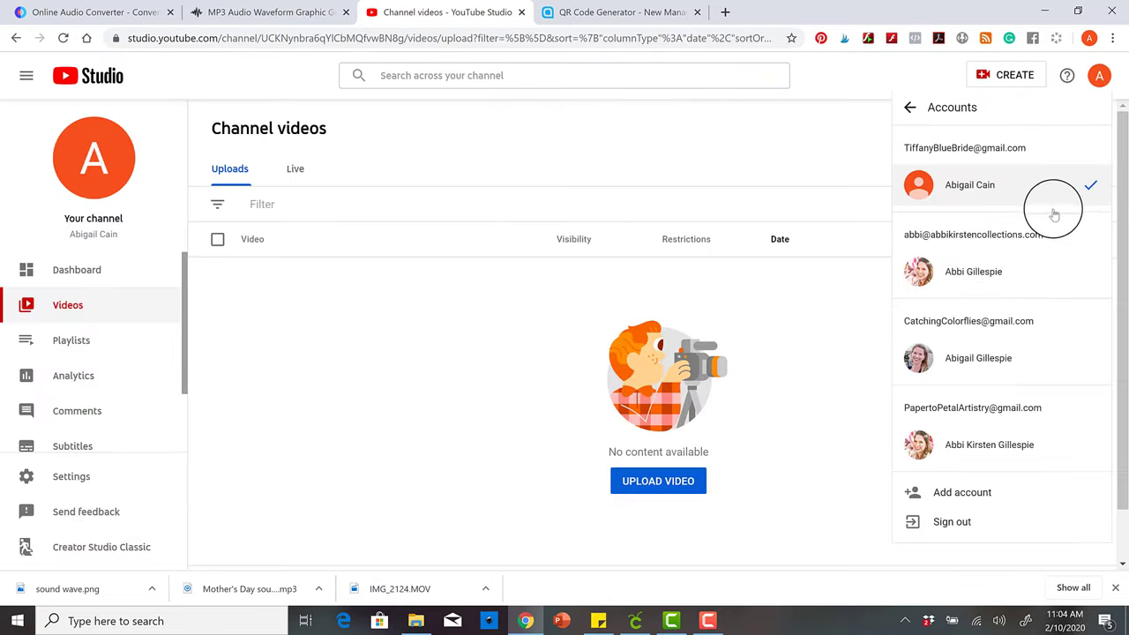
left_click(983, 432)
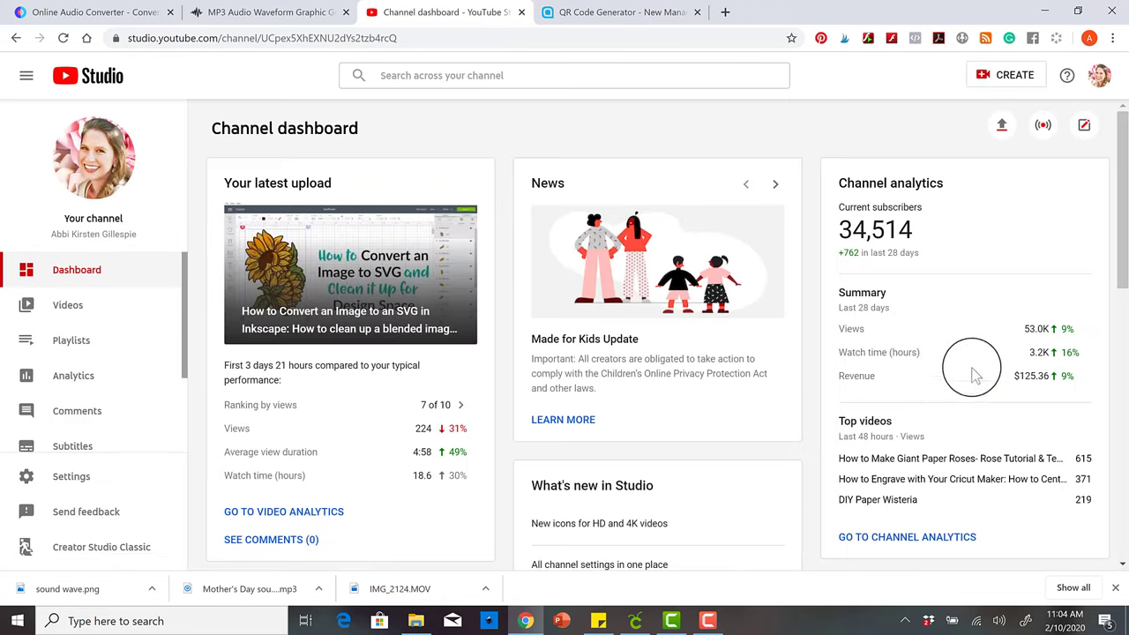
- Upload the video file Kids.MOV from the Wave Art Project folder to the channel
left_click(1005, 78)
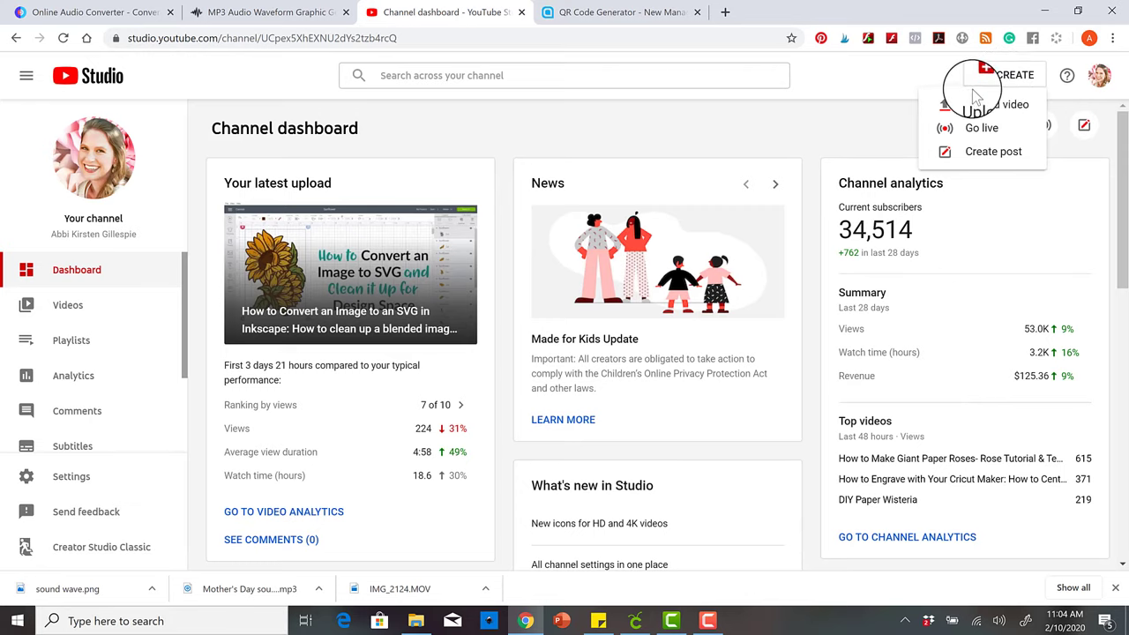
left_click(970, 115)
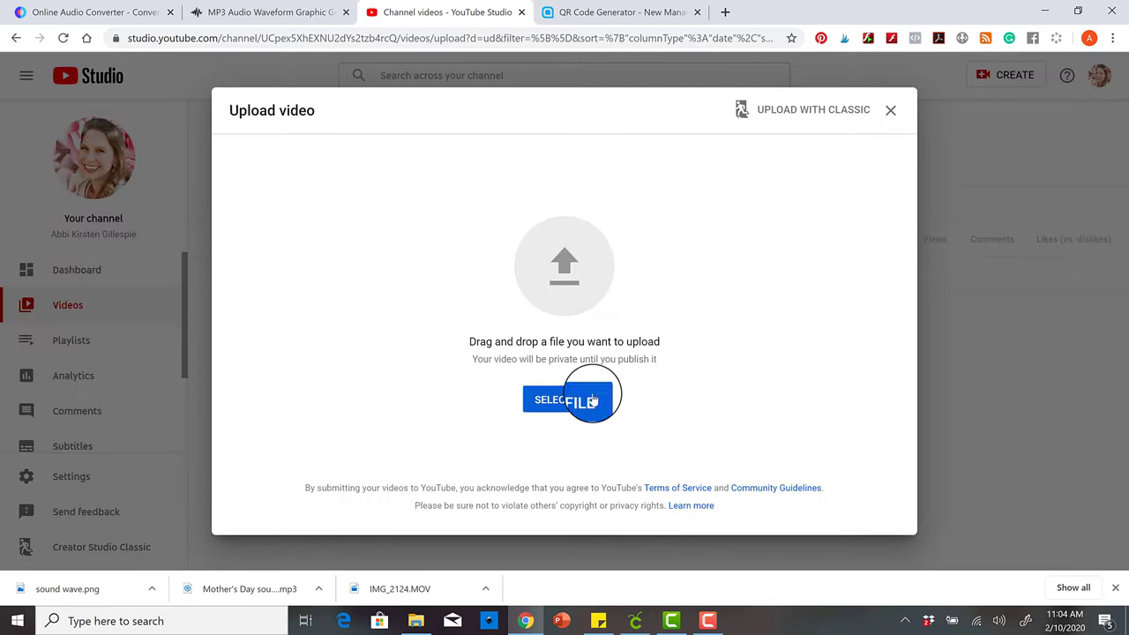
left_click(593, 400)
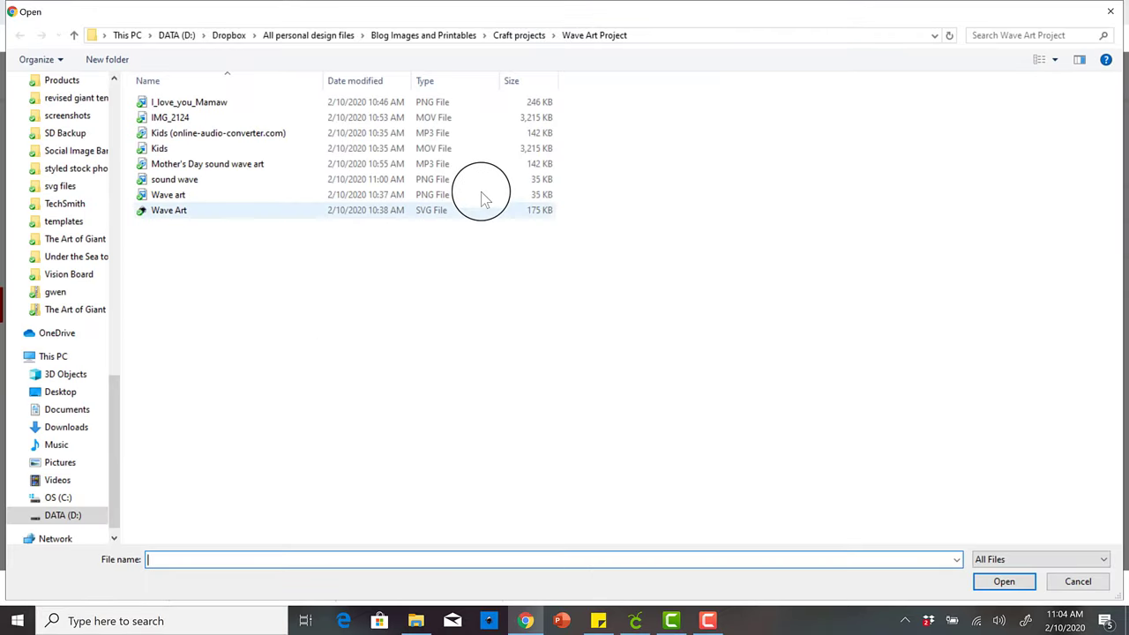
double_click(366, 150)
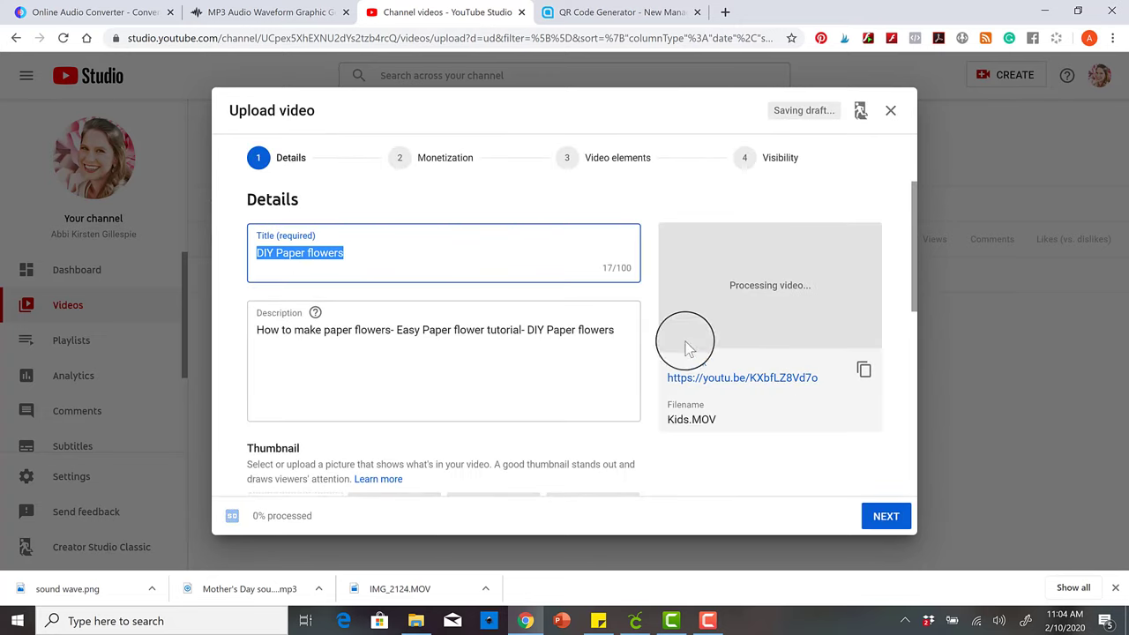
- Clear the prefilled paper flower title and description from the video's details
key("BackSpace")
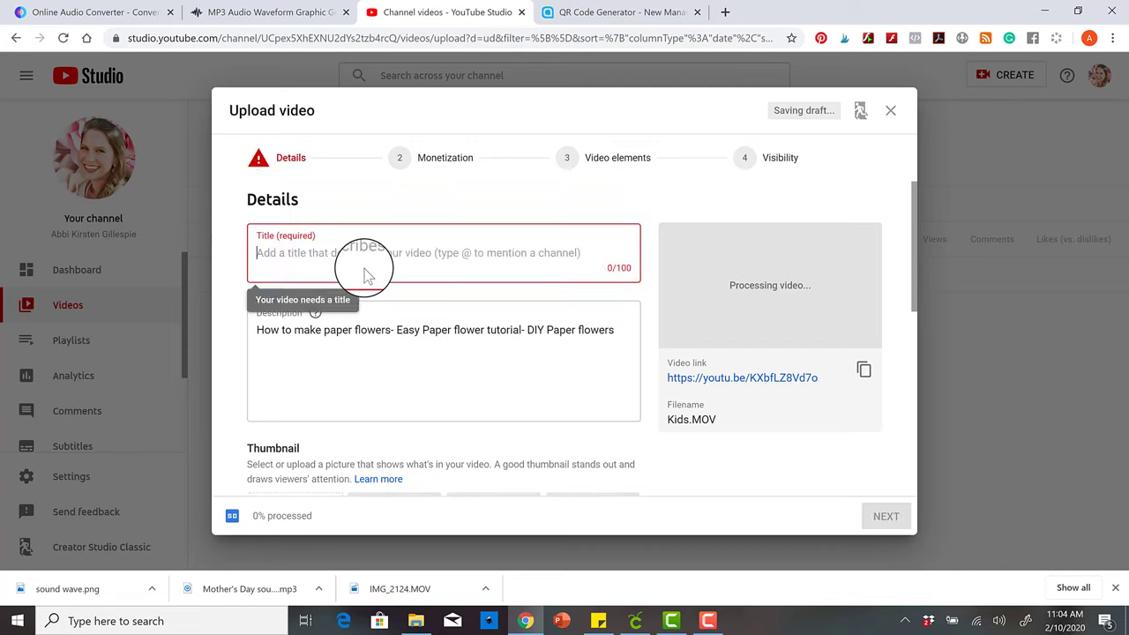
left_click(459, 326)
key("ctrl+a")
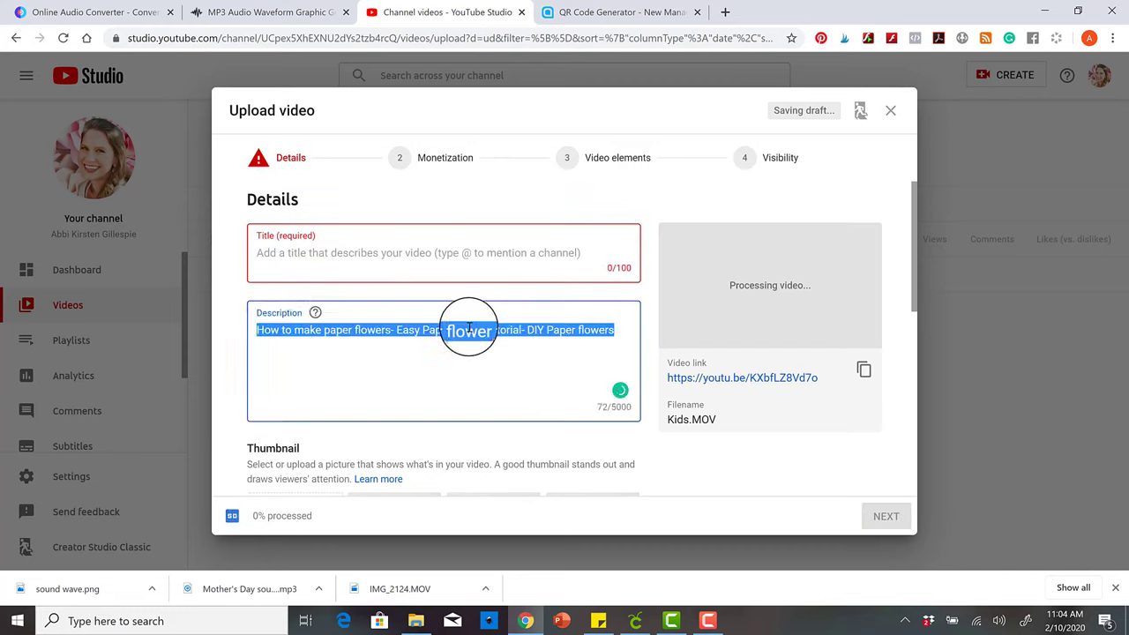
key("BackSpace")
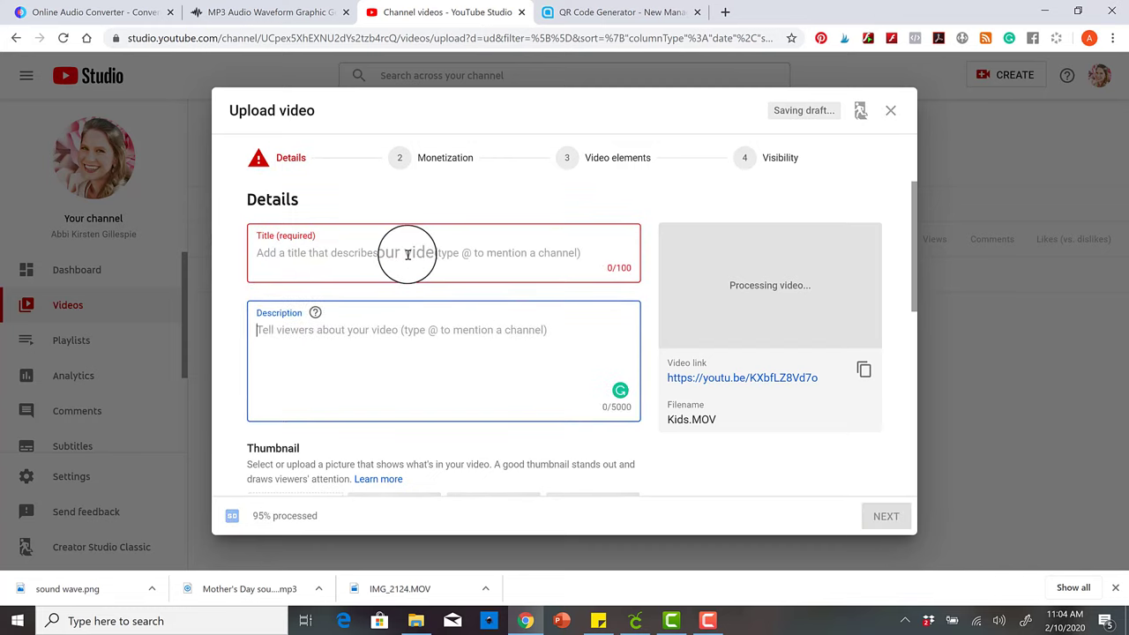
- Title the uploaded video "Happy Mother's Day"
left_click(407, 253)
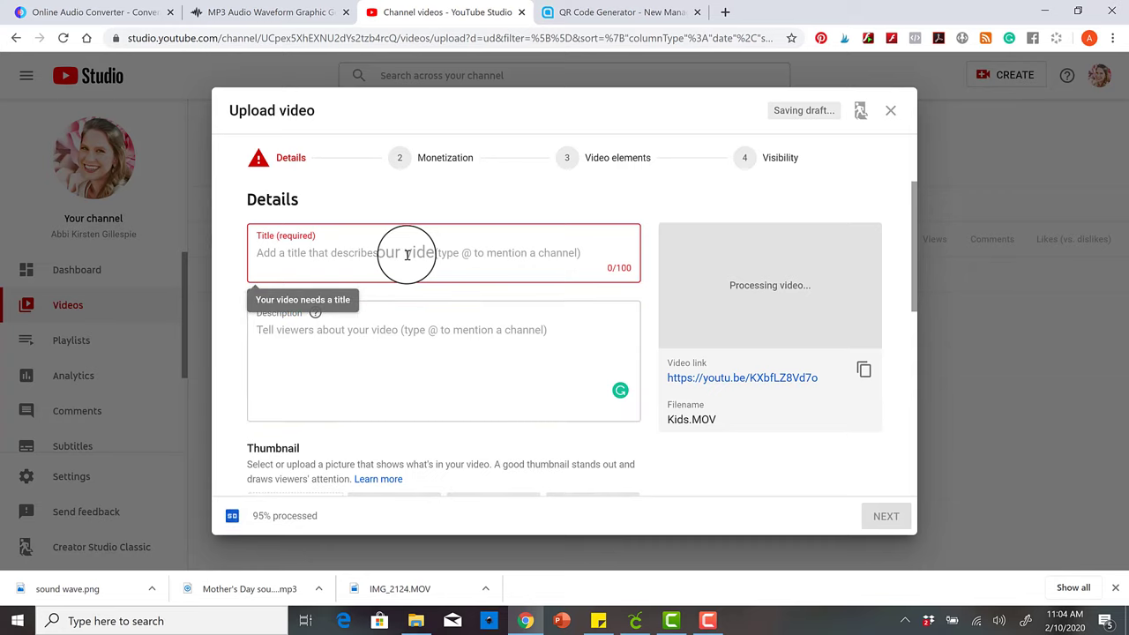
type("Happy Mother's Day")
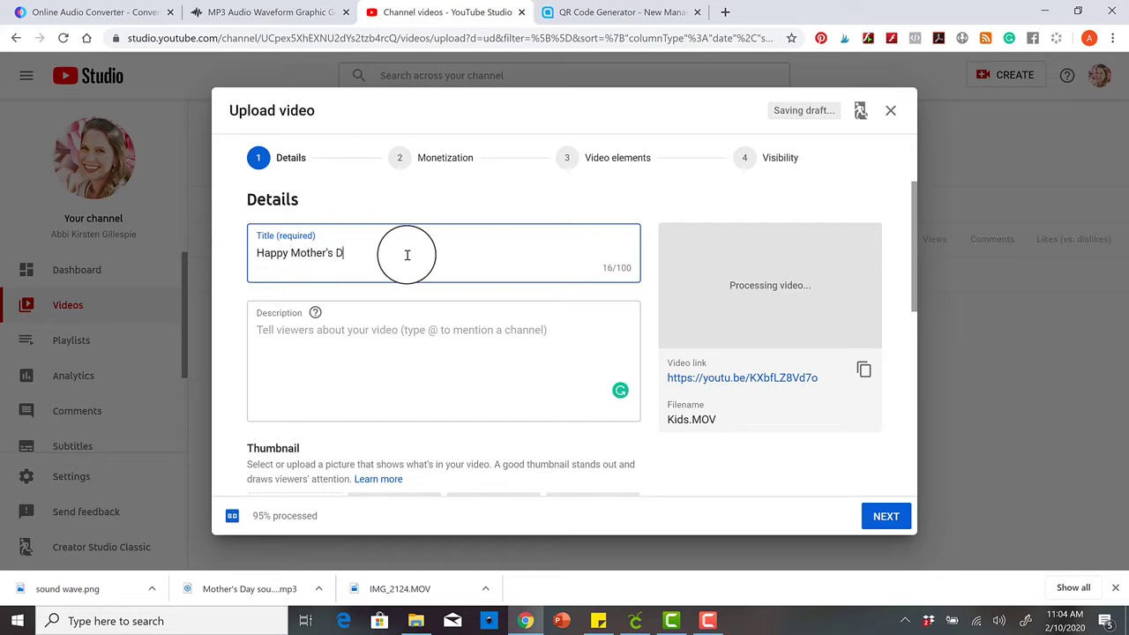
left_click(413, 365)
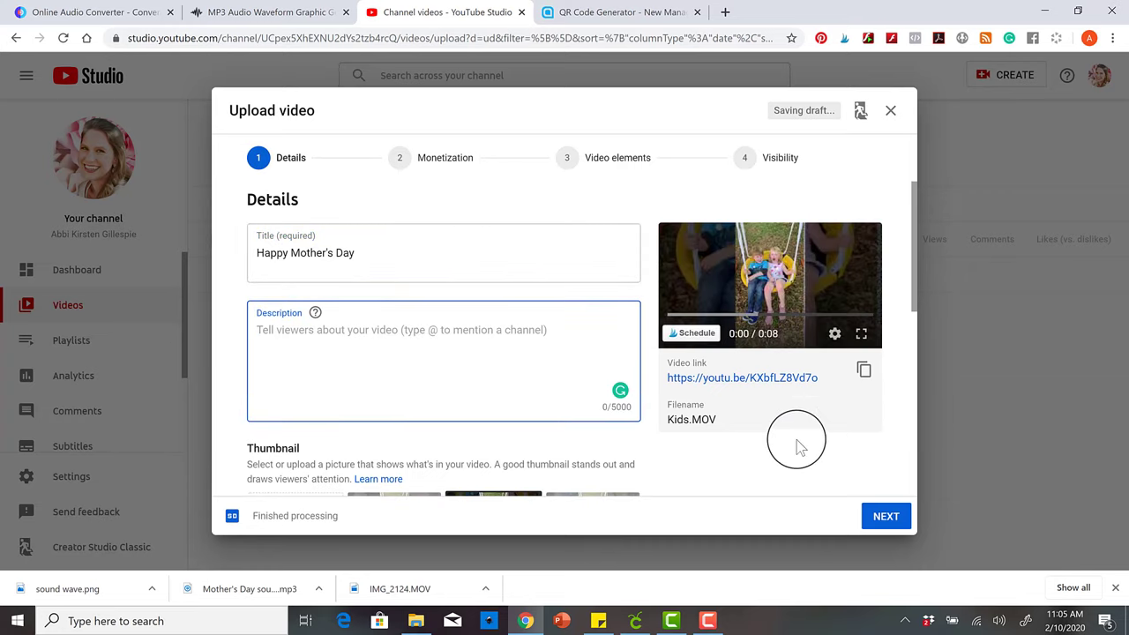
- Proceed through the monetization and video elements stages without changes and publish the video as Unlisted
left_click_drag(913, 276, 920, 322)
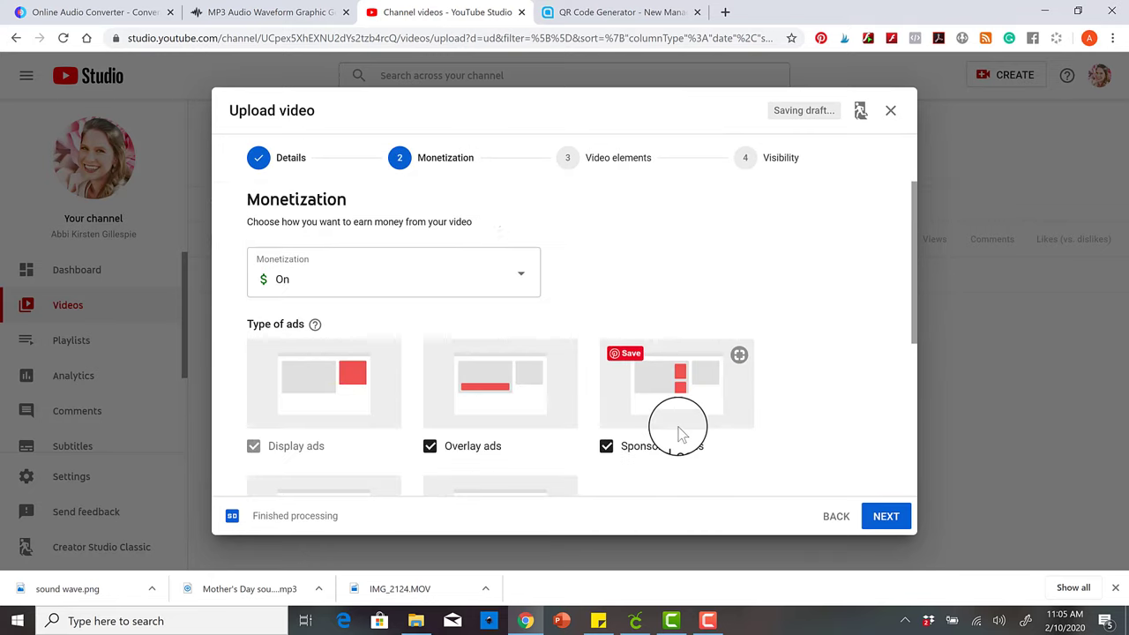
left_click(885, 516)
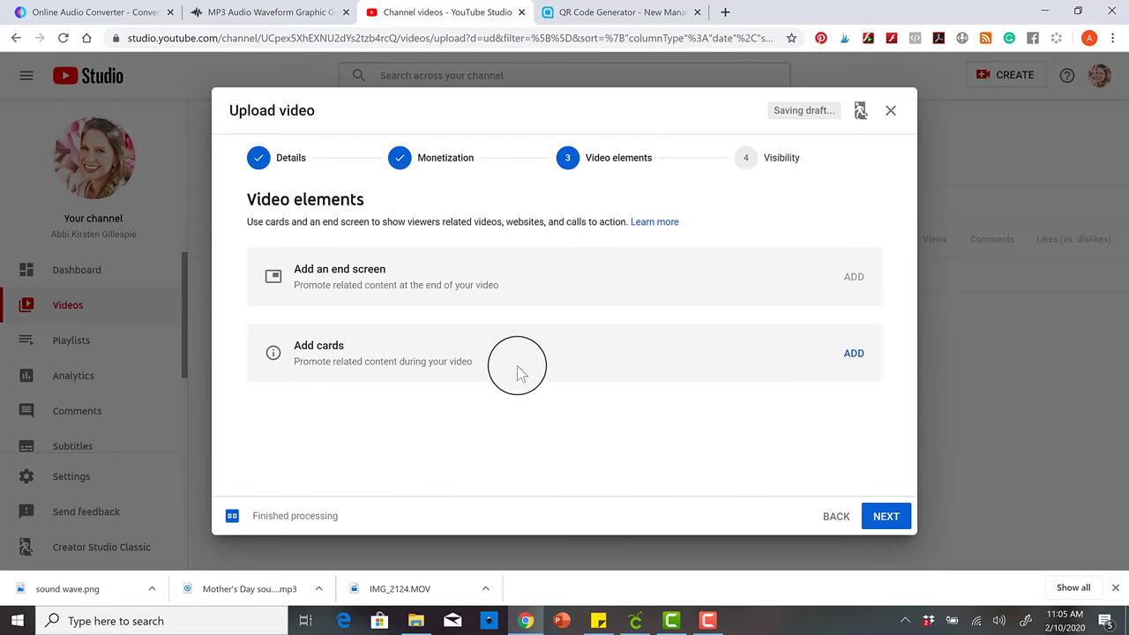
left_click(885, 517)
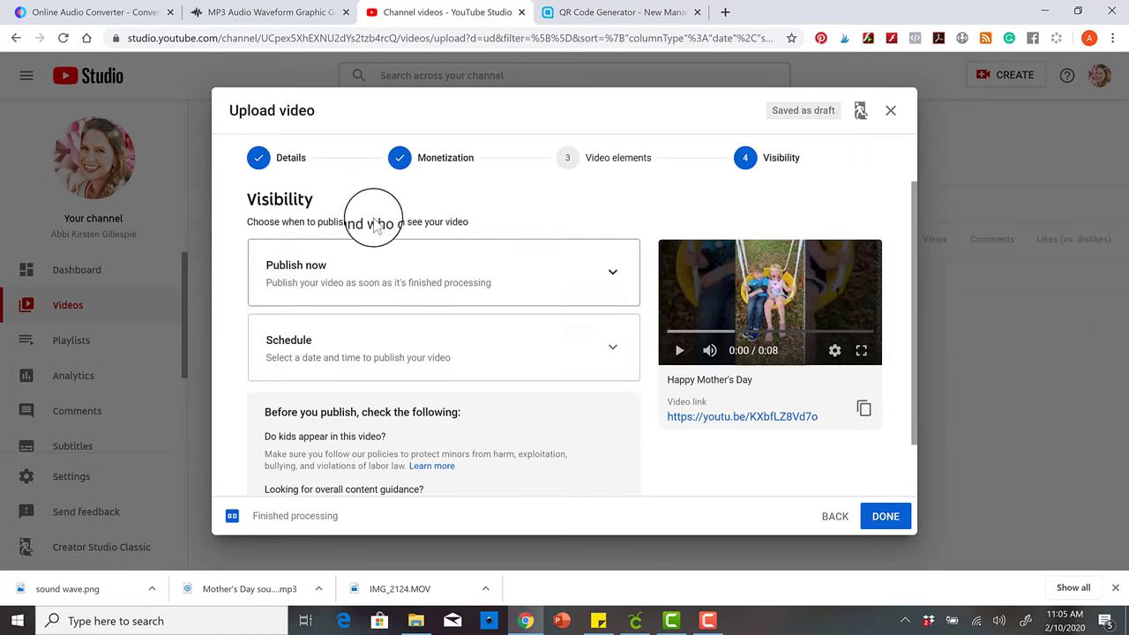
left_click(597, 277)
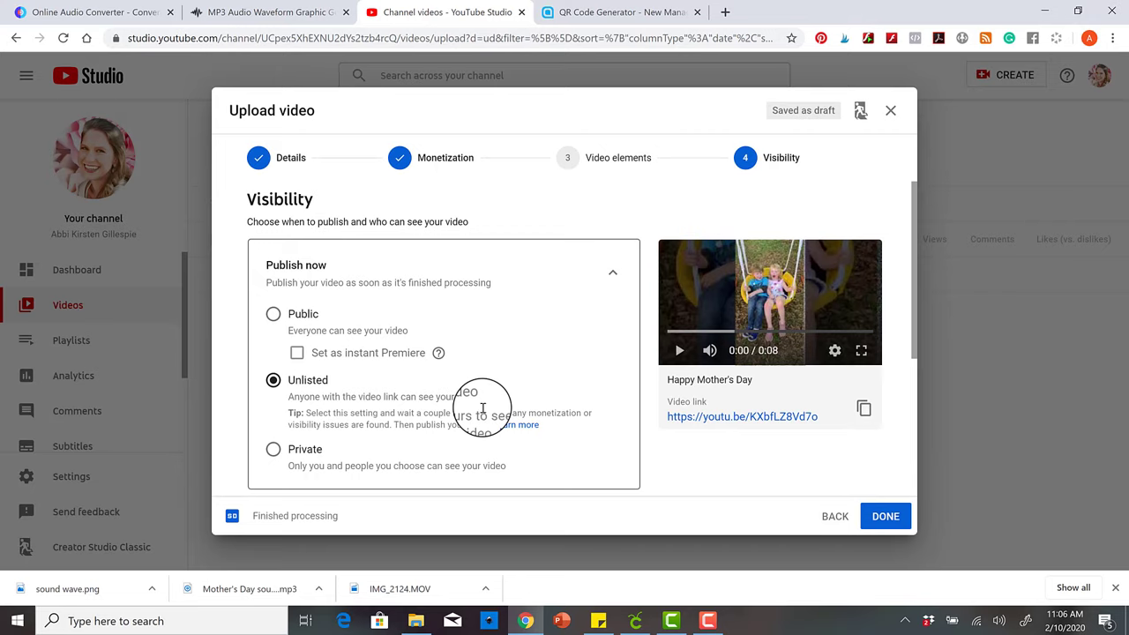
left_click(886, 516)
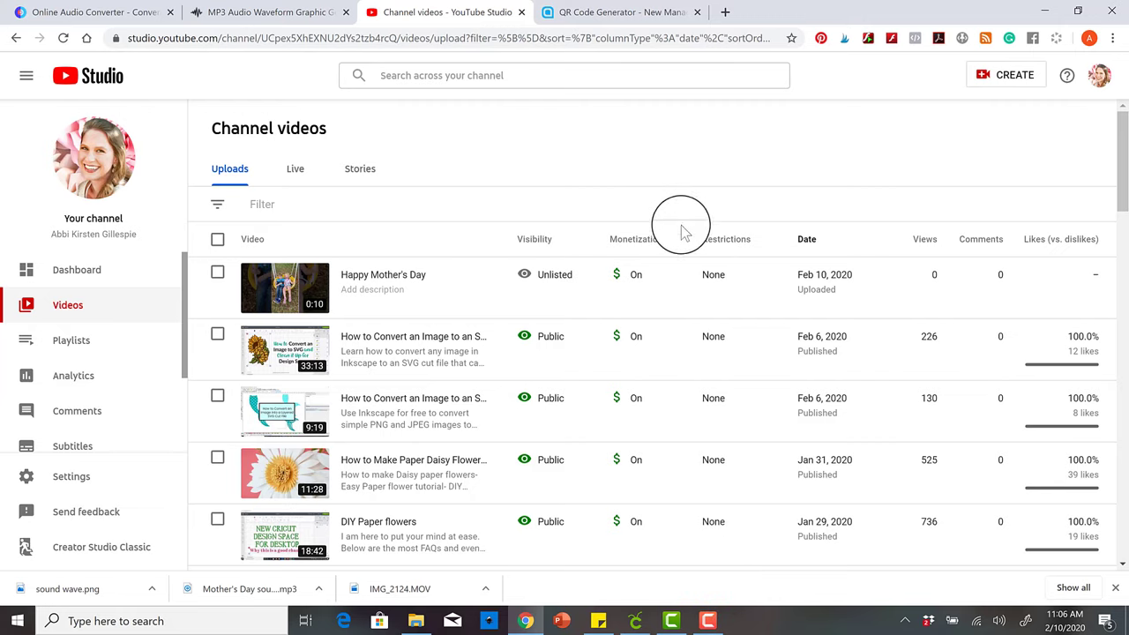
- Open the details of the uploaded Happy Mother's Day video and copy its video link
left_click(284, 284)
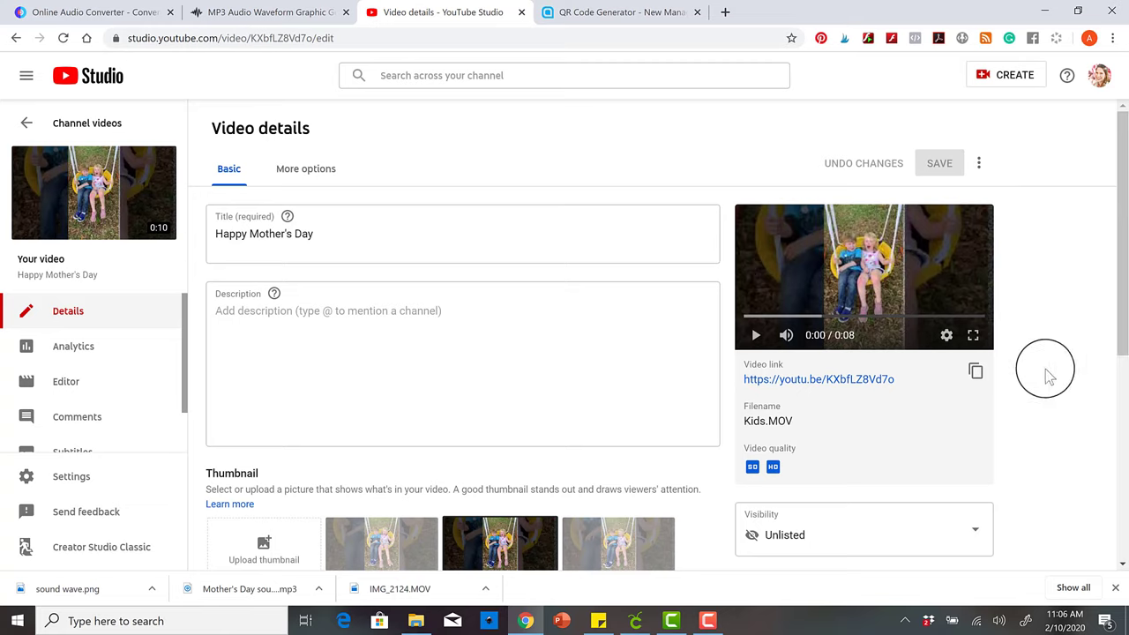
left_click(976, 374)
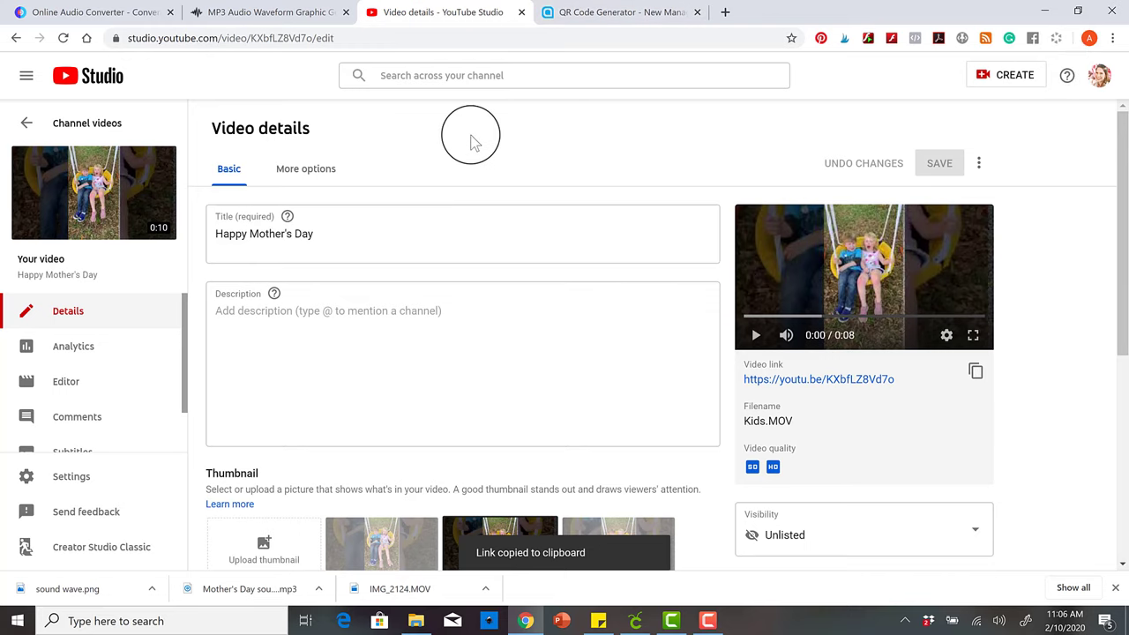
- Switch to QR Code Generator and start a new QR code of the Video type
left_click(580, 13)
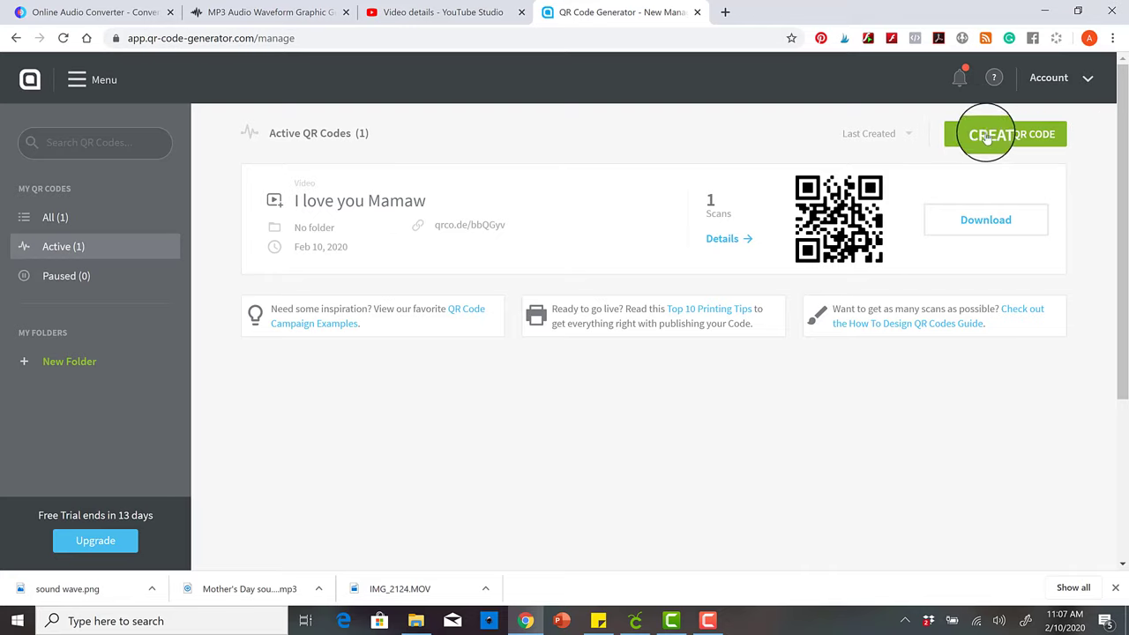
left_click(1017, 150)
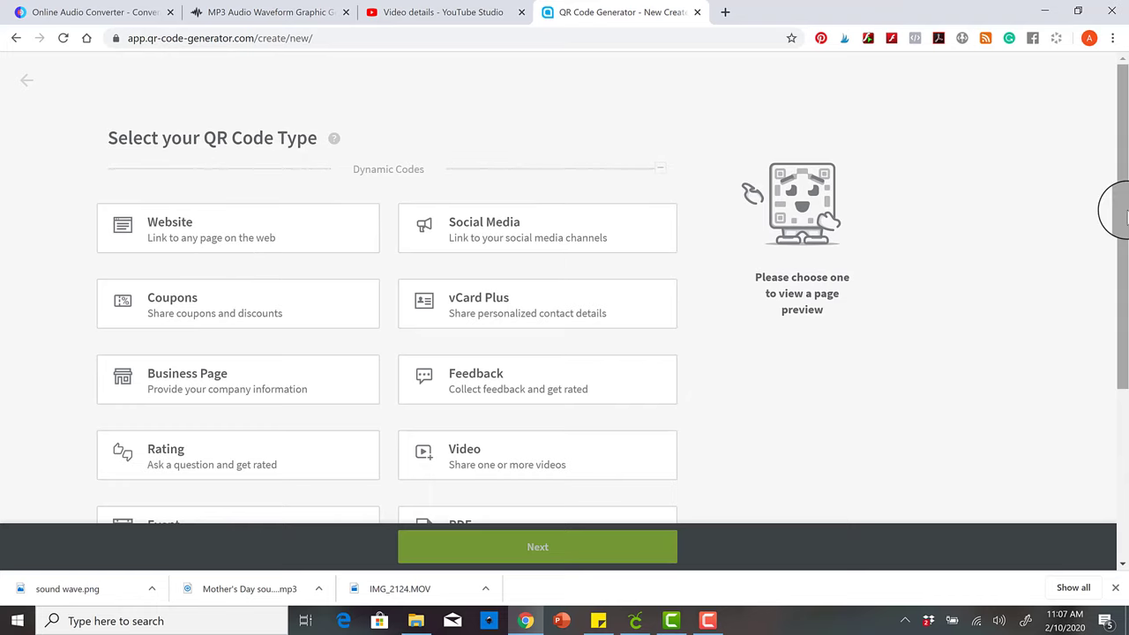
left_click_drag(1122, 210, 1122, 381)
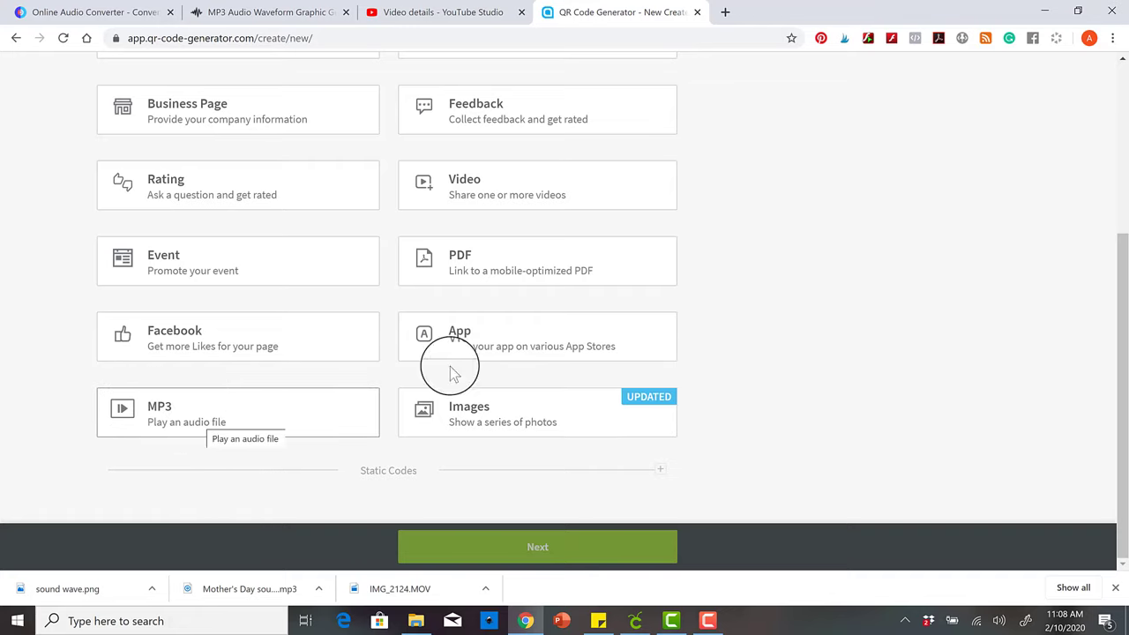
left_click_drag(1118, 355, 1120, 299)
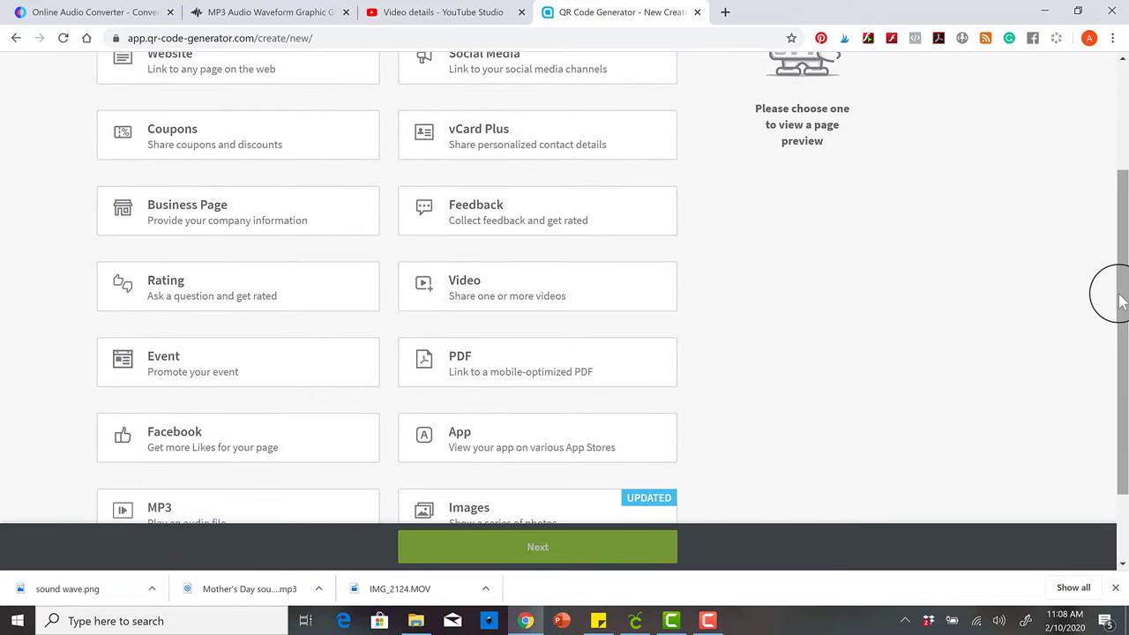
left_click(507, 293)
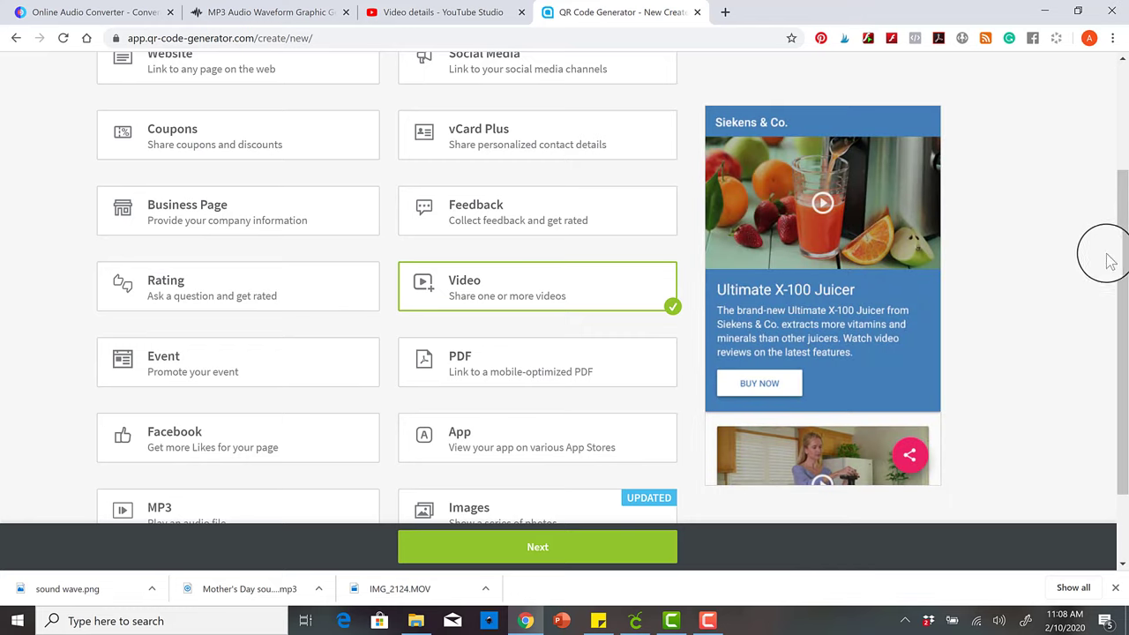
left_click(540, 552)
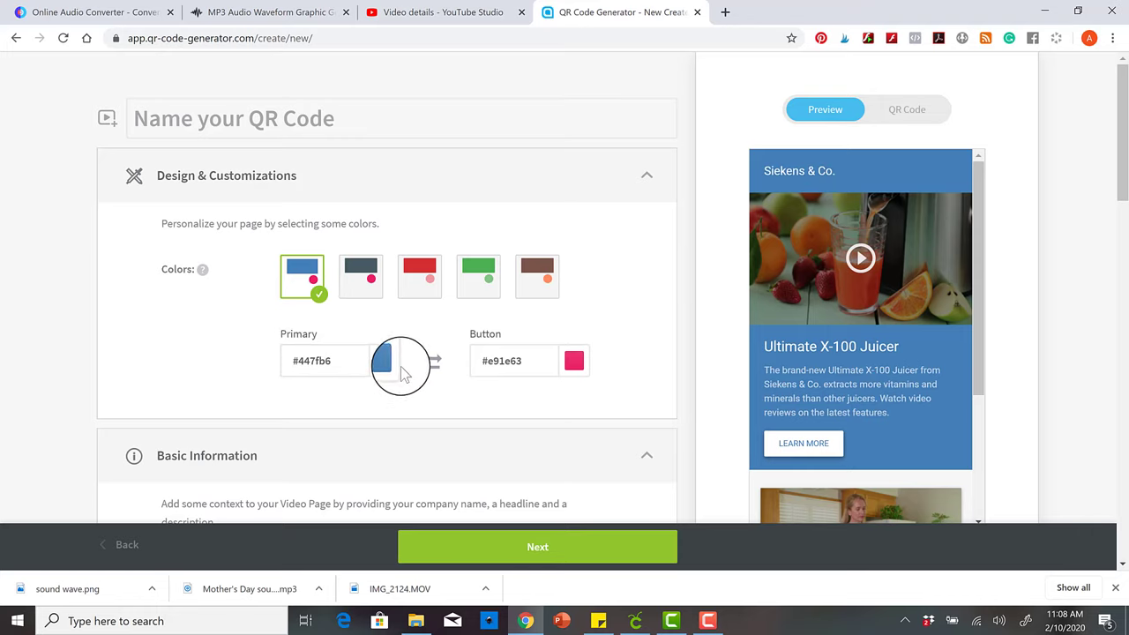
- Name the QR code "Sound Wave Art for Mamaw" and set its page headline to "Happy Mother's Day"
left_click(299, 124)
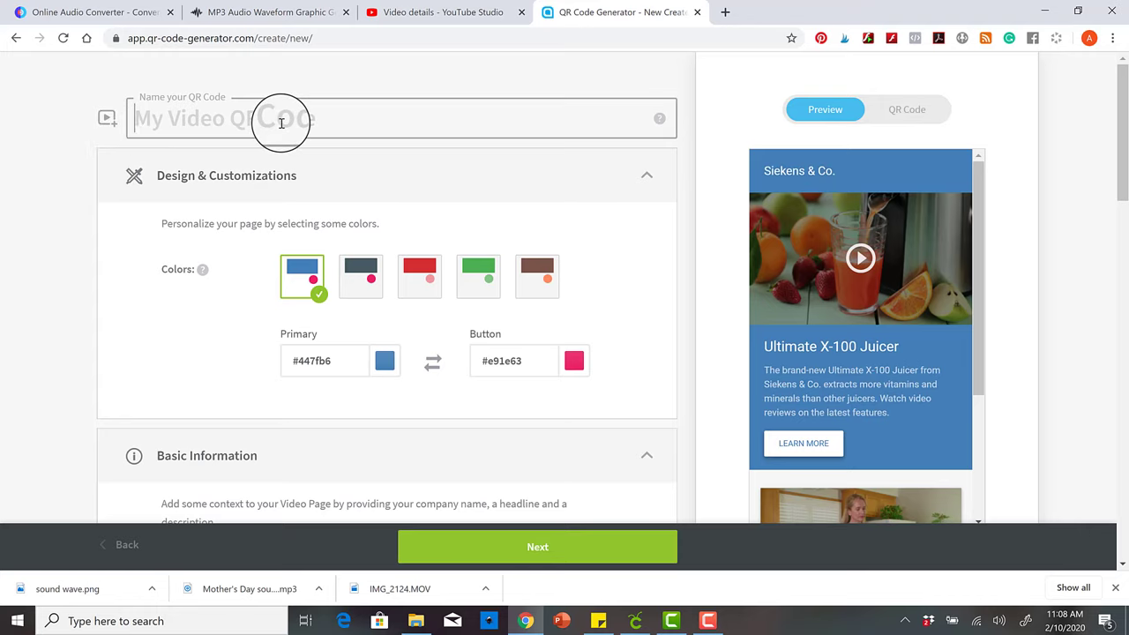
type("Sound Wave Art for Mamaw")
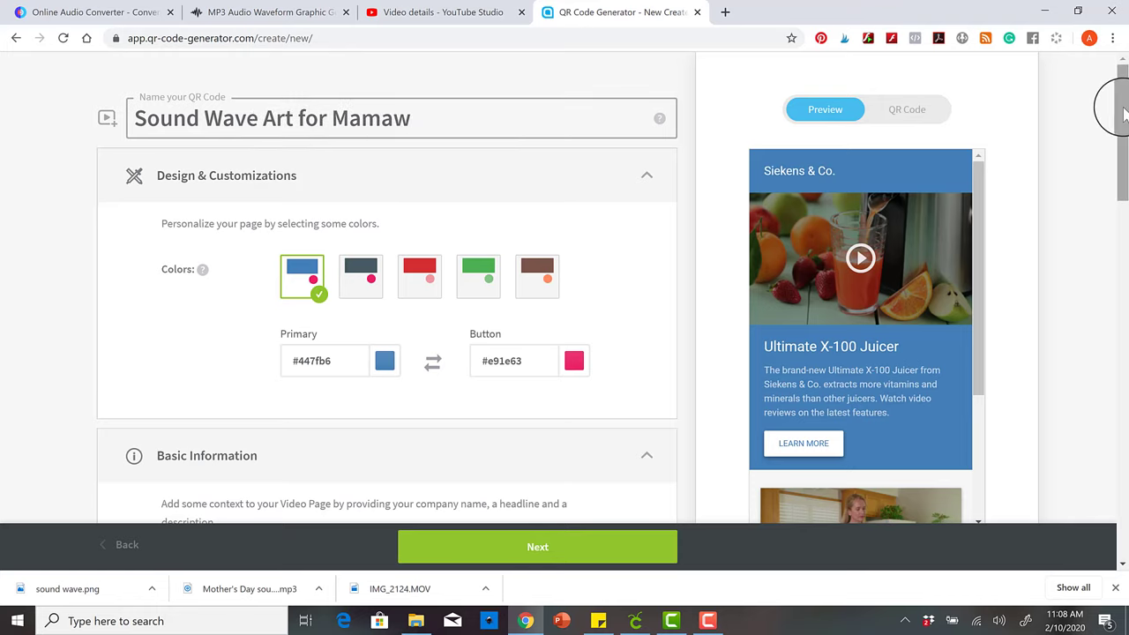
left_click_drag(1118, 107, 1118, 212)
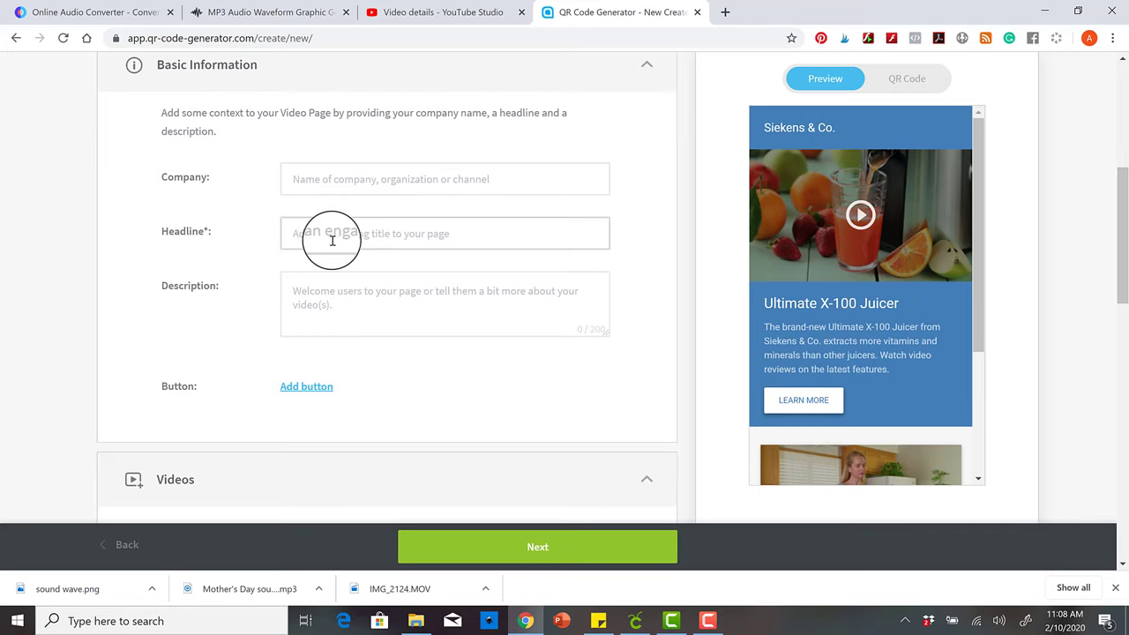
left_click(296, 235)
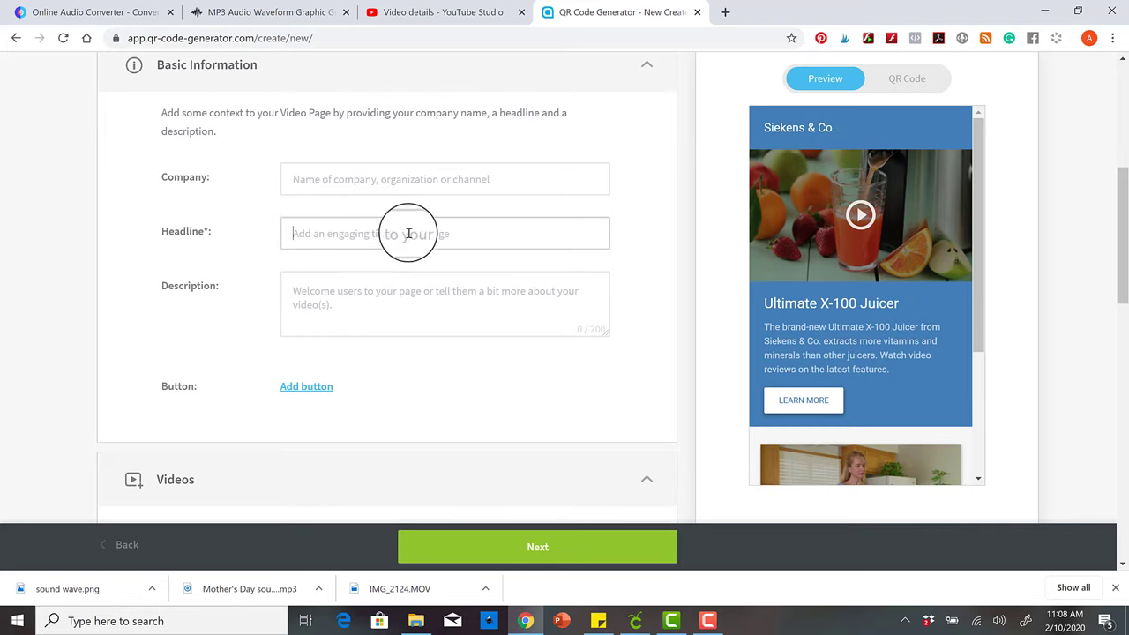
type("Happy Mother's Day")
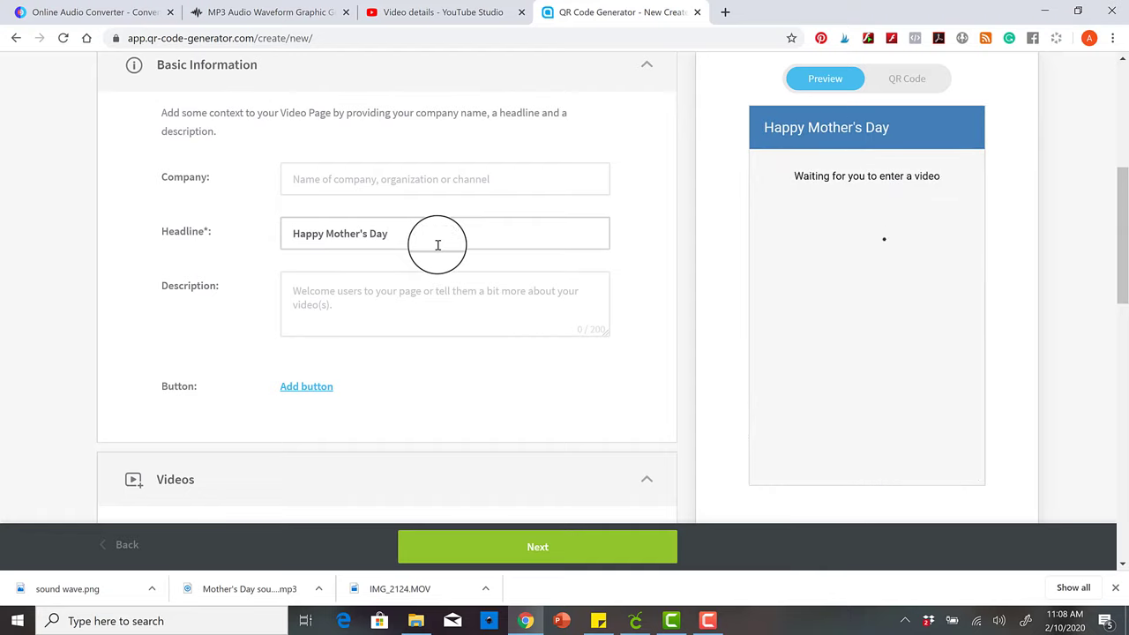
- Enter the description "We love you!" followed by a second line starting with "From" and the two children's names
left_click(409, 306)
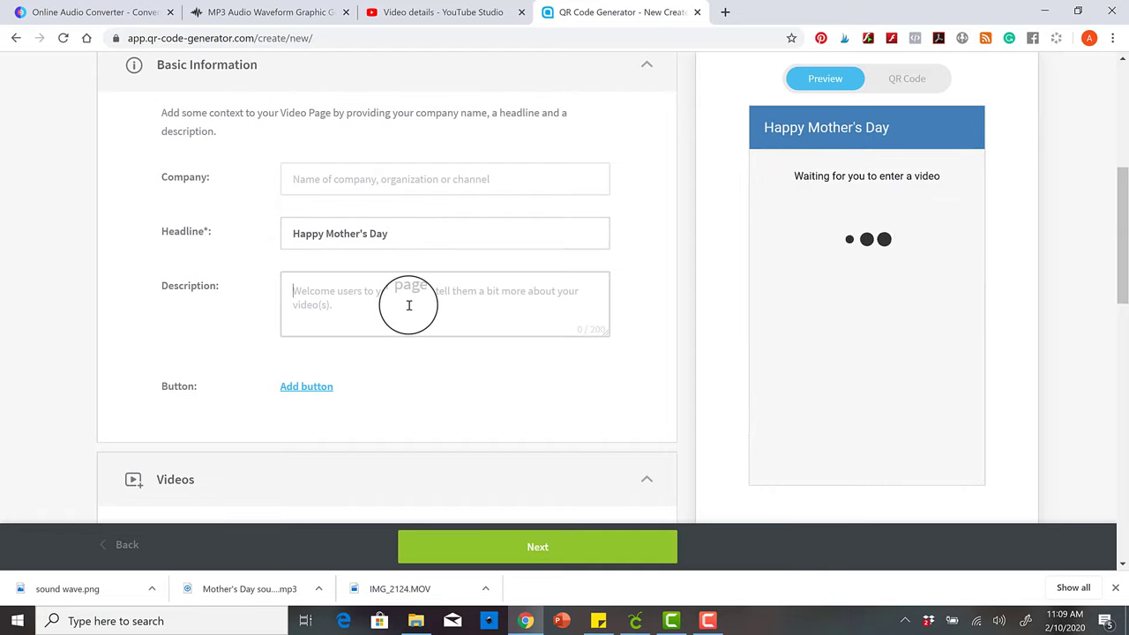
type("We love you")
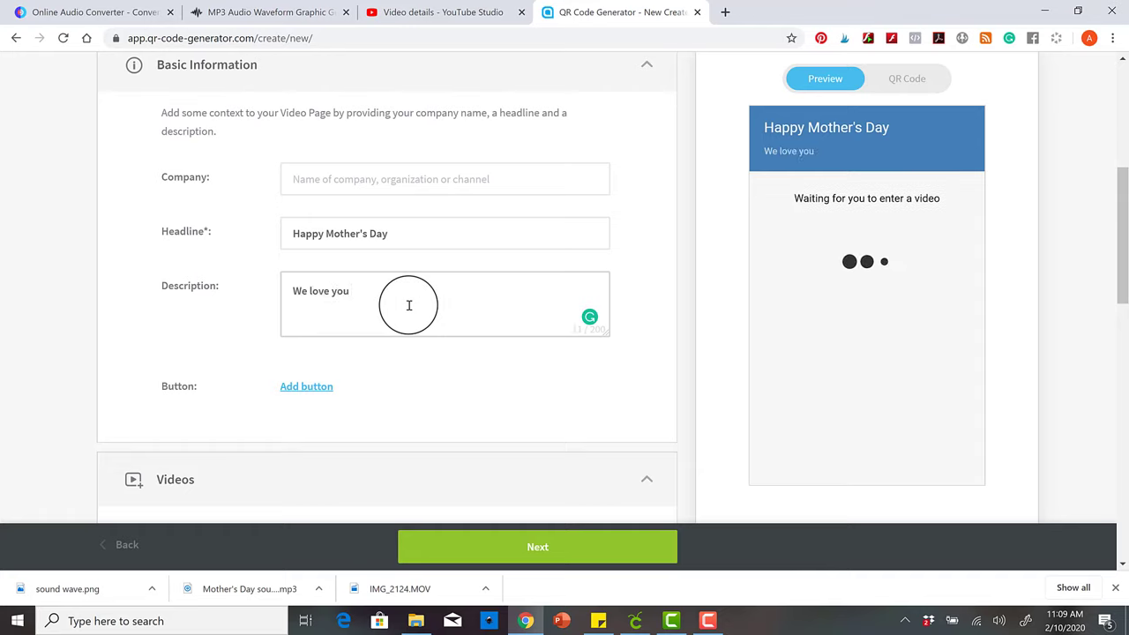
type("!")
key("Return")
type("Wya")
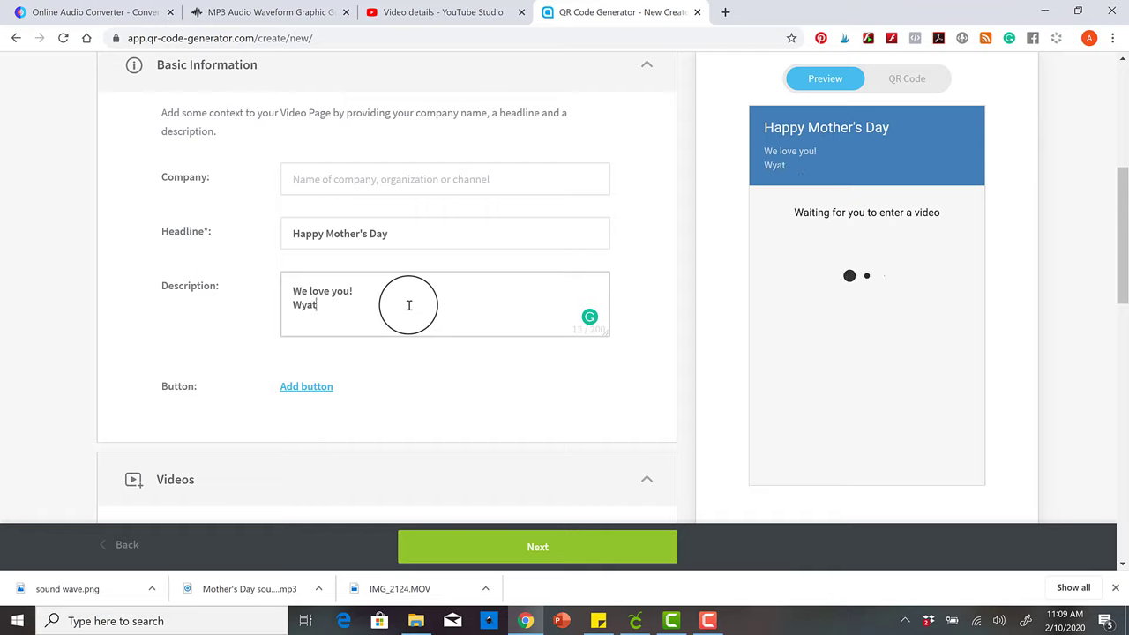
type("t")
key("BackSpace")
key("BackSpace")
key("BackSpace")
key("BackSpace")
type("From")
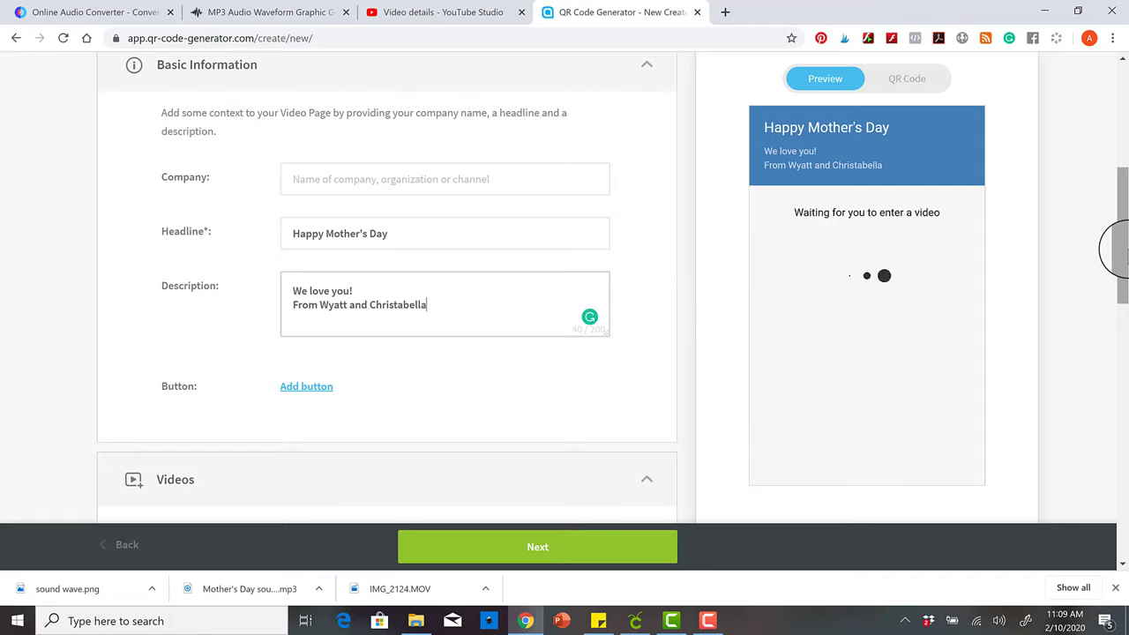
- Copy the Happy Mother's Day video link from YouTube Studio and add it to the QR code page's Videos section
left_click_drag(1121, 265, 1118, 345)
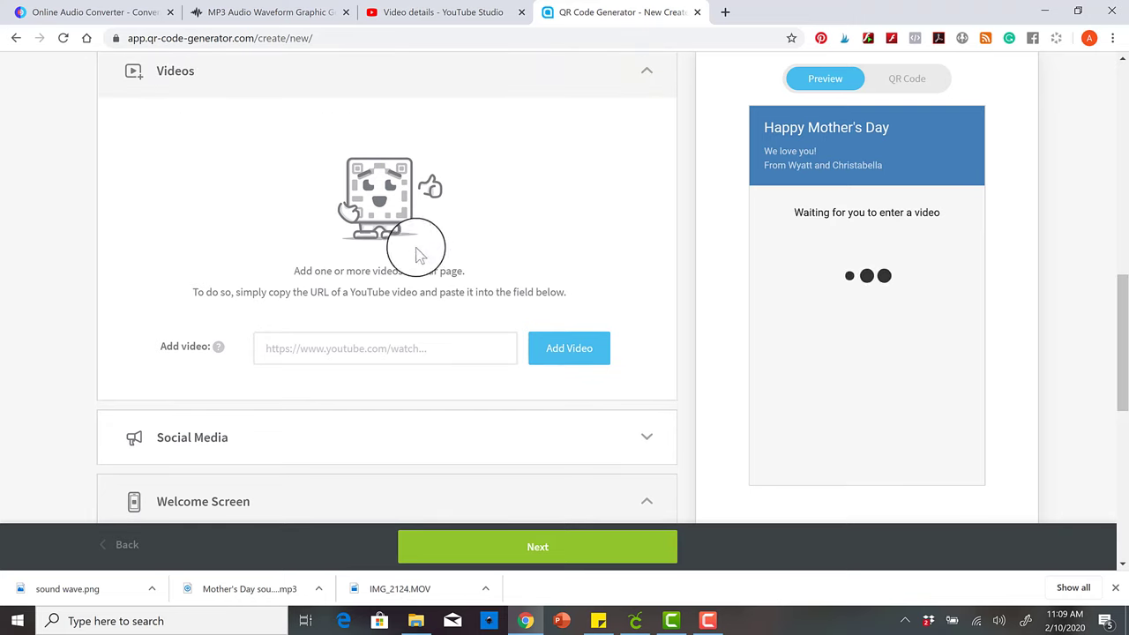
left_click(404, 10)
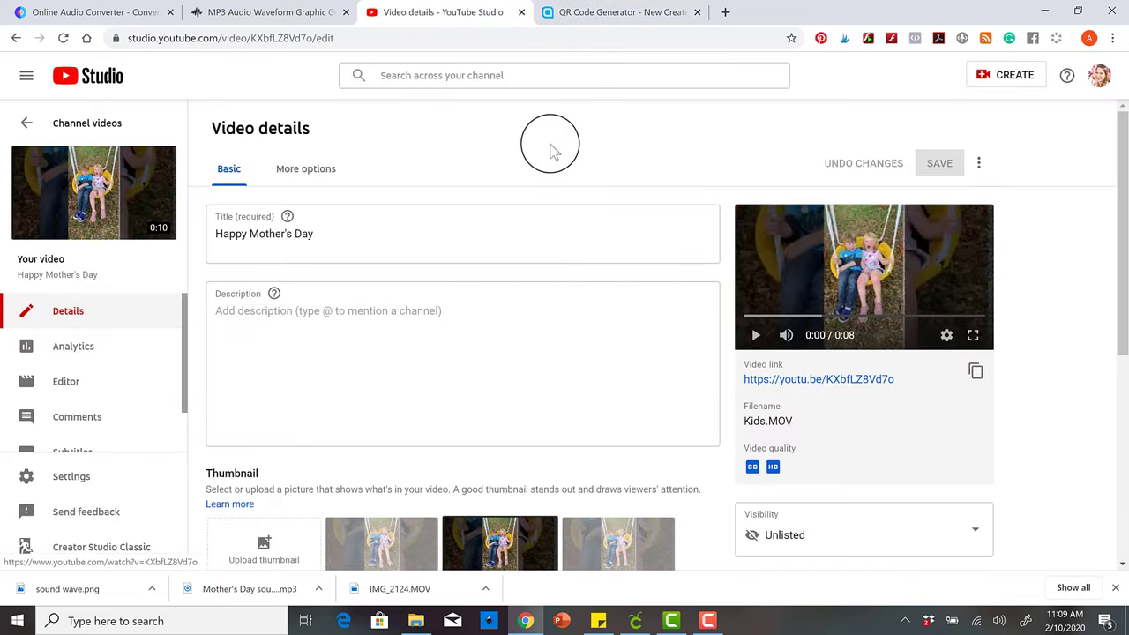
left_click(976, 371)
left_click(555, 10)
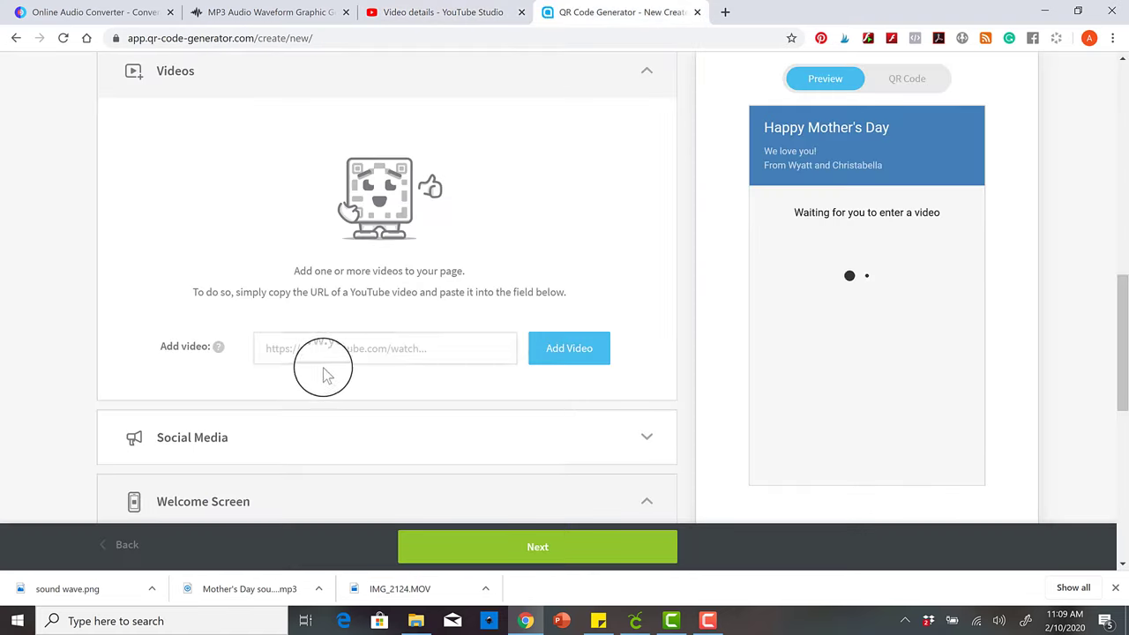
left_click(415, 346)
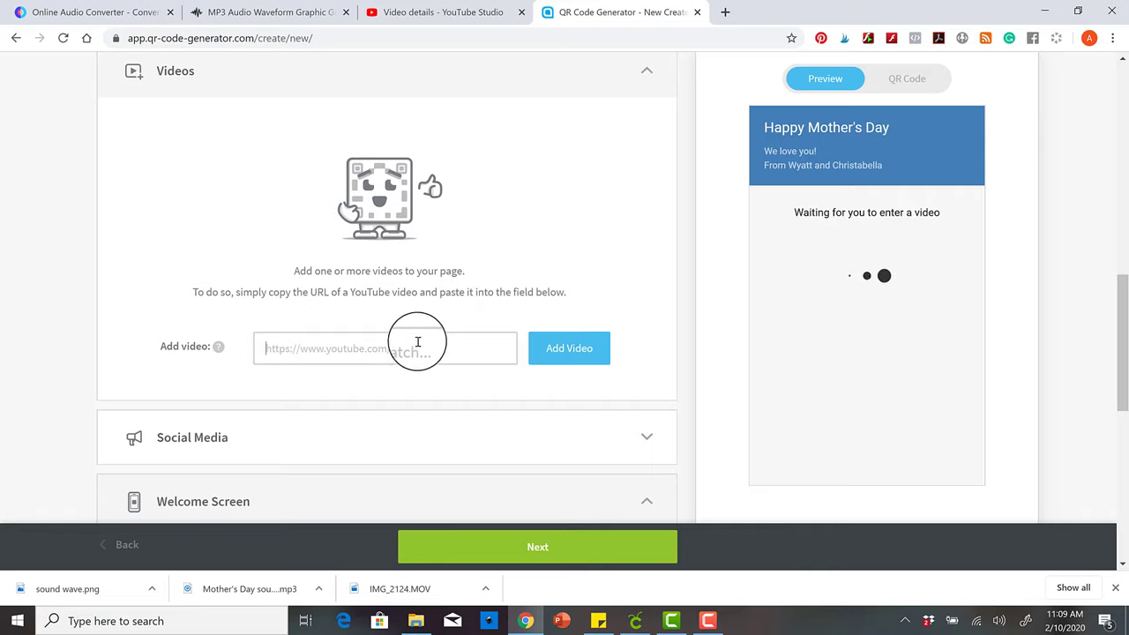
key("ctrl+v")
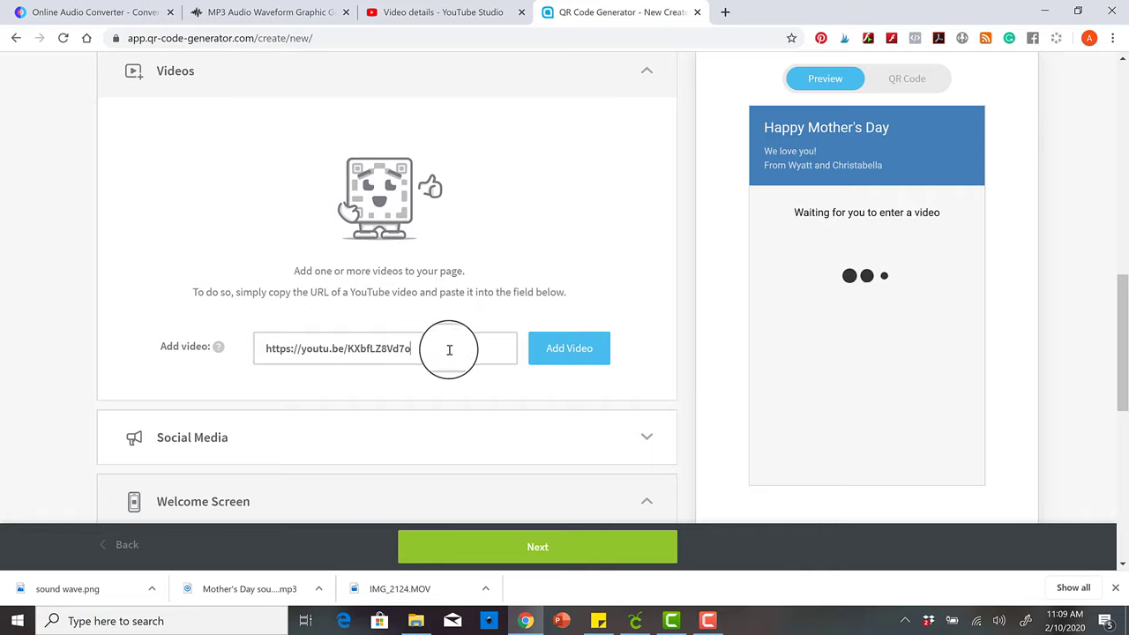
left_click(572, 355)
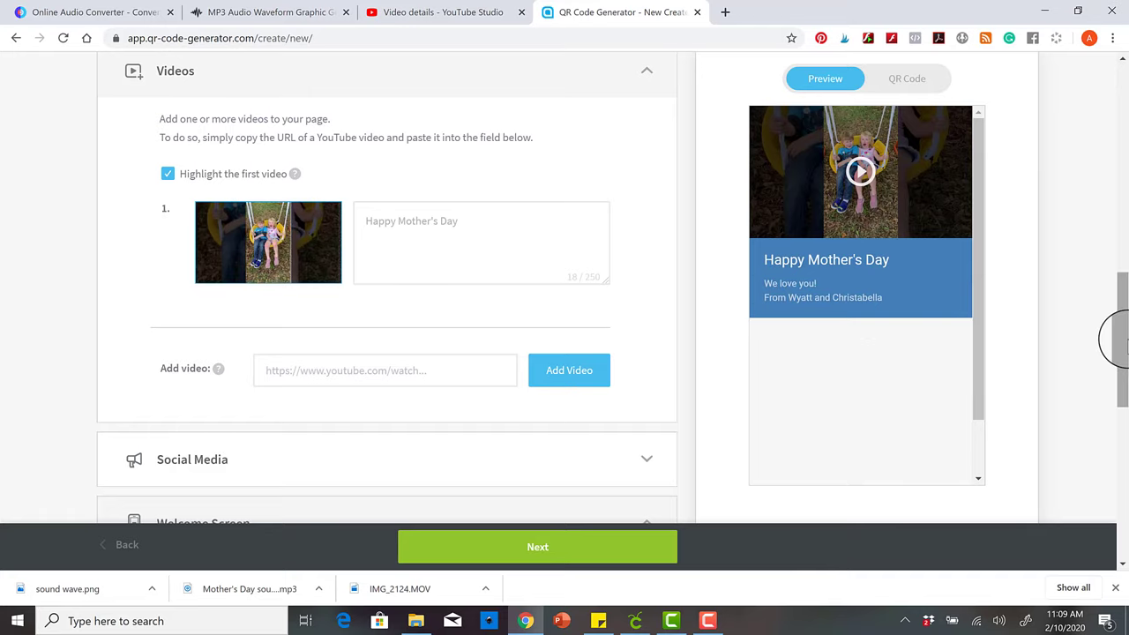
- Create the QR code and apply the ready-made gift box frame with a bow and "SCAN ME" label
left_click_drag(1123, 338, 1124, 304)
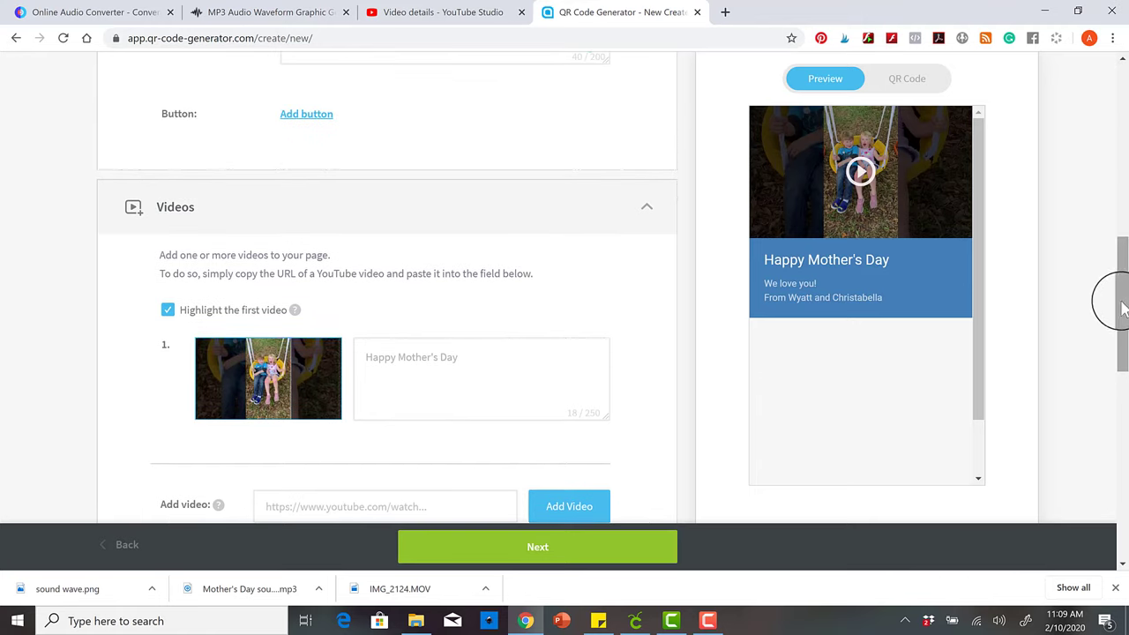
scroll(1116, 327, "down", 3)
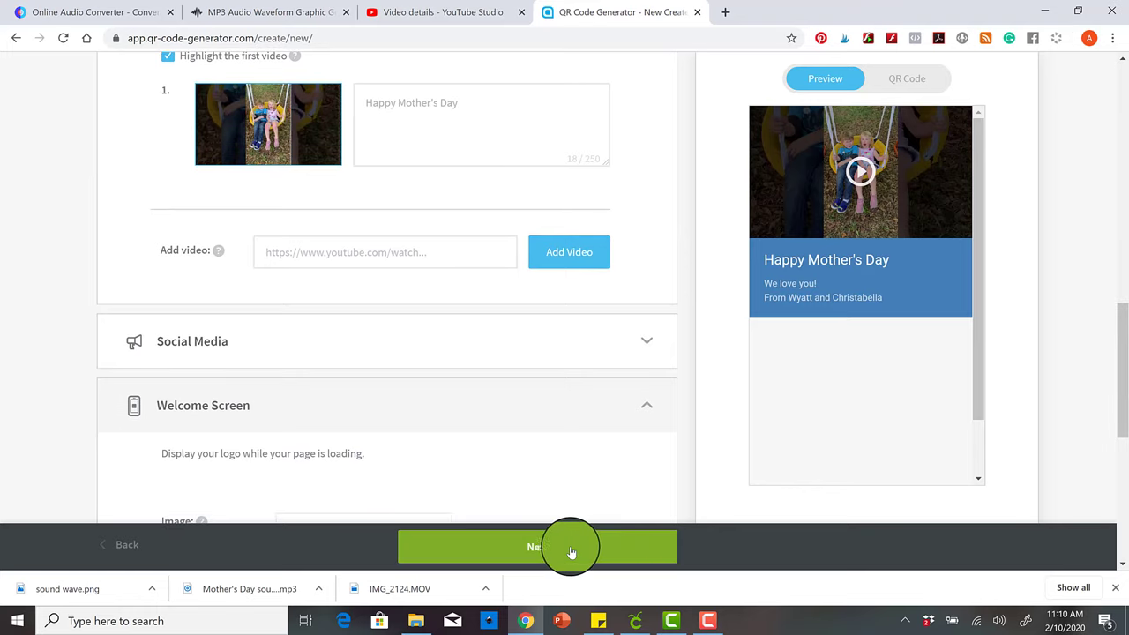
left_click(570, 551)
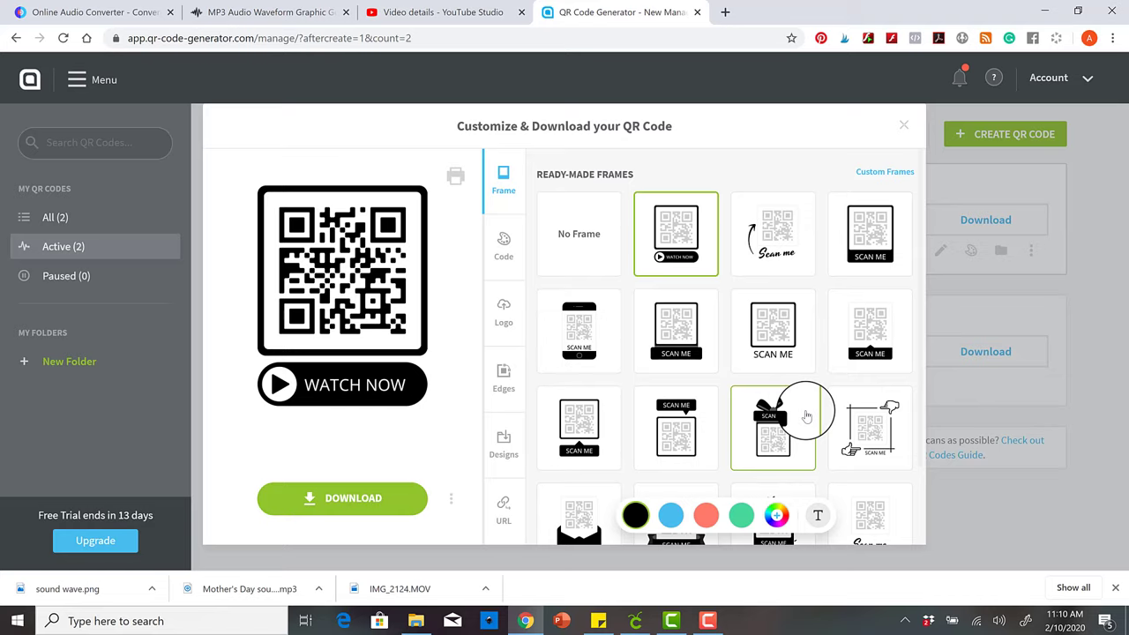
left_click(786, 432)
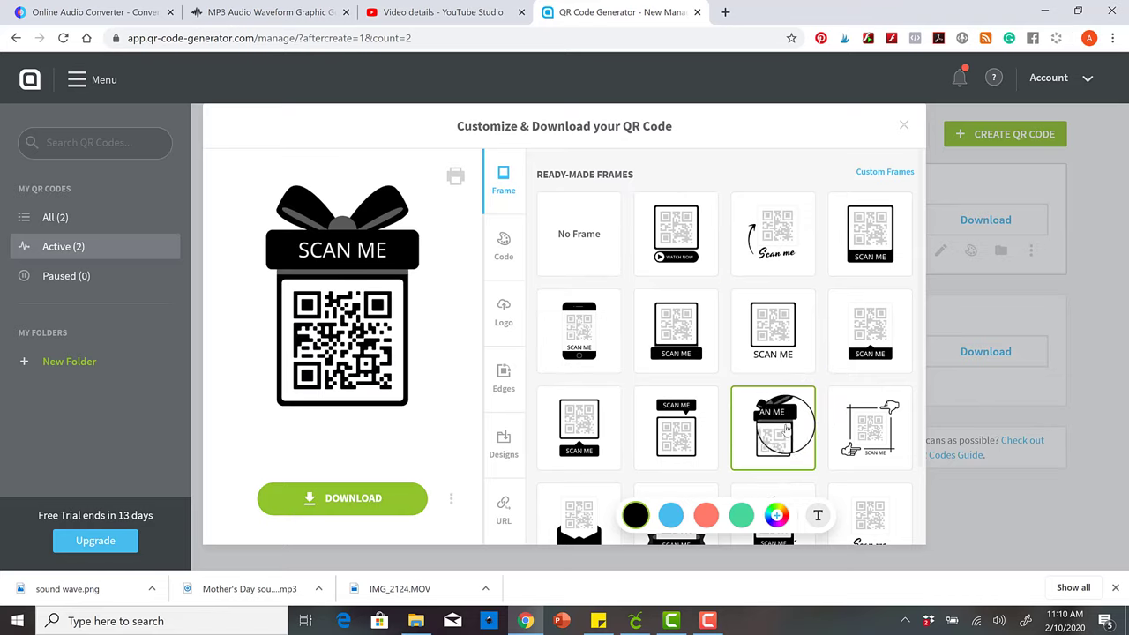
- Apply the frame with the curved arrow and handwritten "Scan me", and download the QR code as the PNG Sound_Wave_Art_for_Mamaw into the Wave Art Project folder
left_click(675, 328)
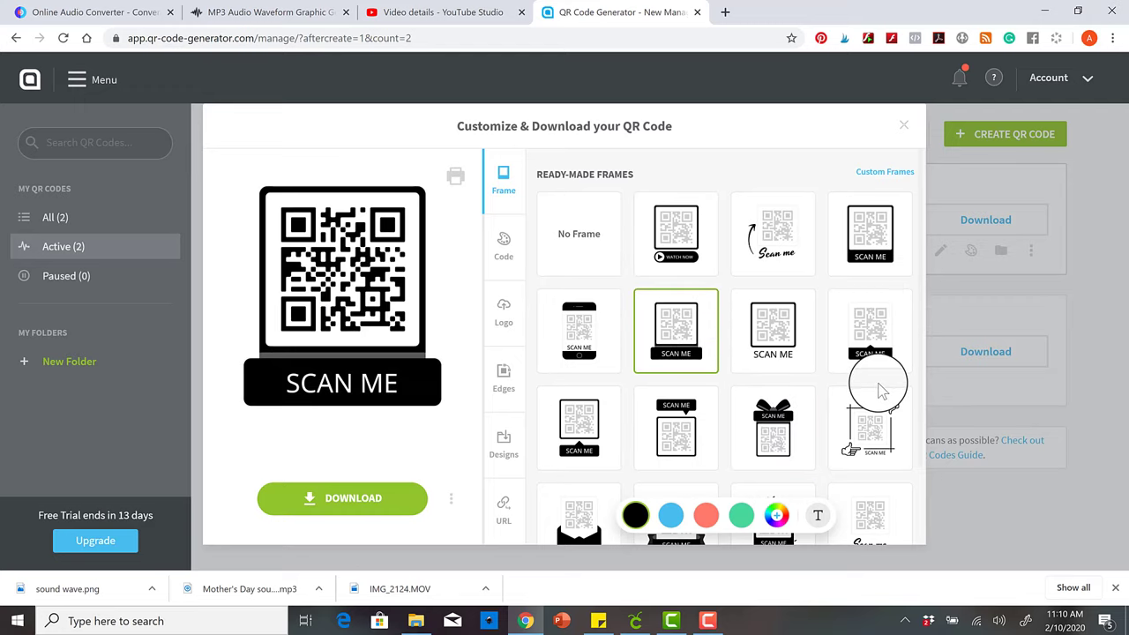
left_click(780, 231)
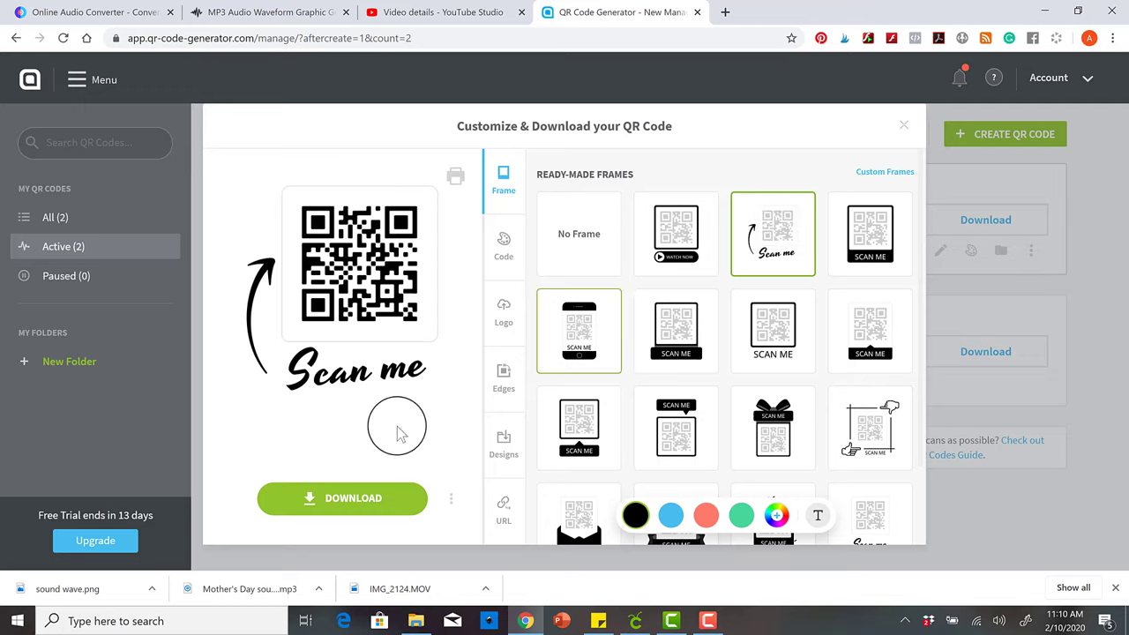
left_click(368, 499)
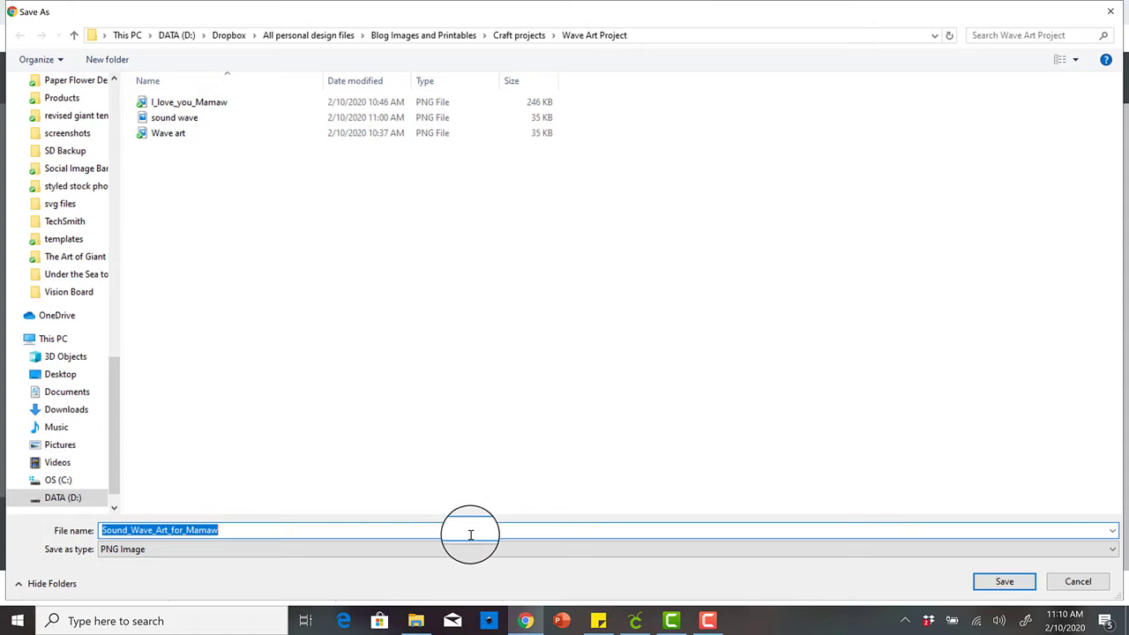
left_click(1005, 584)
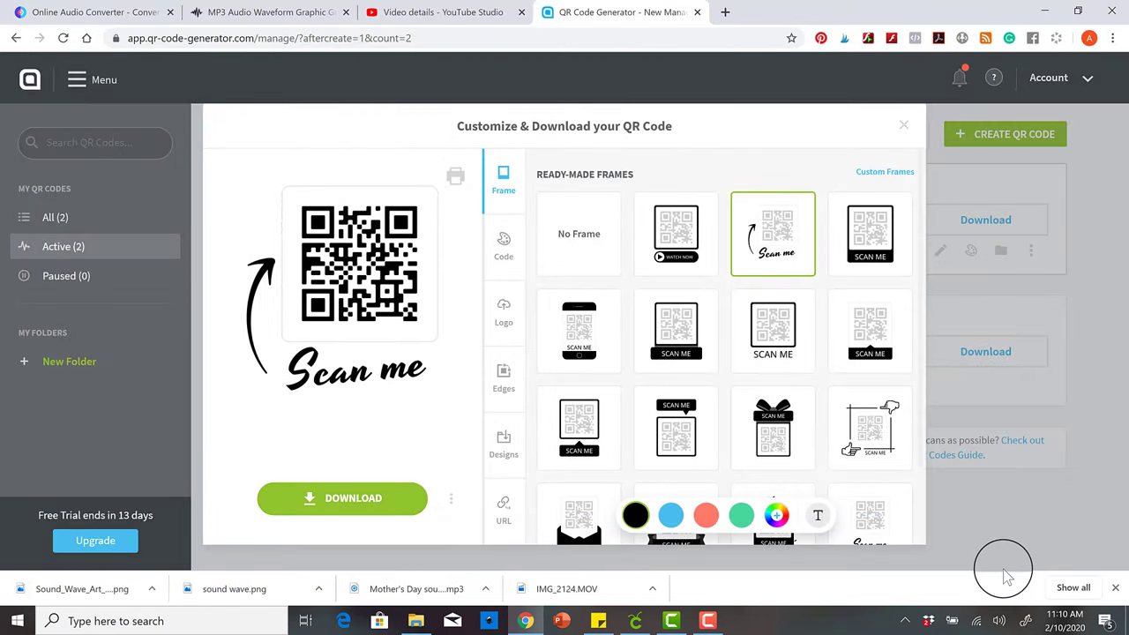
- Switch to Cricut Design Space and choose Sound_Wave_Art_for_Mamaw from the Wave Art Project folder as a new image upload
left_click(637, 621)
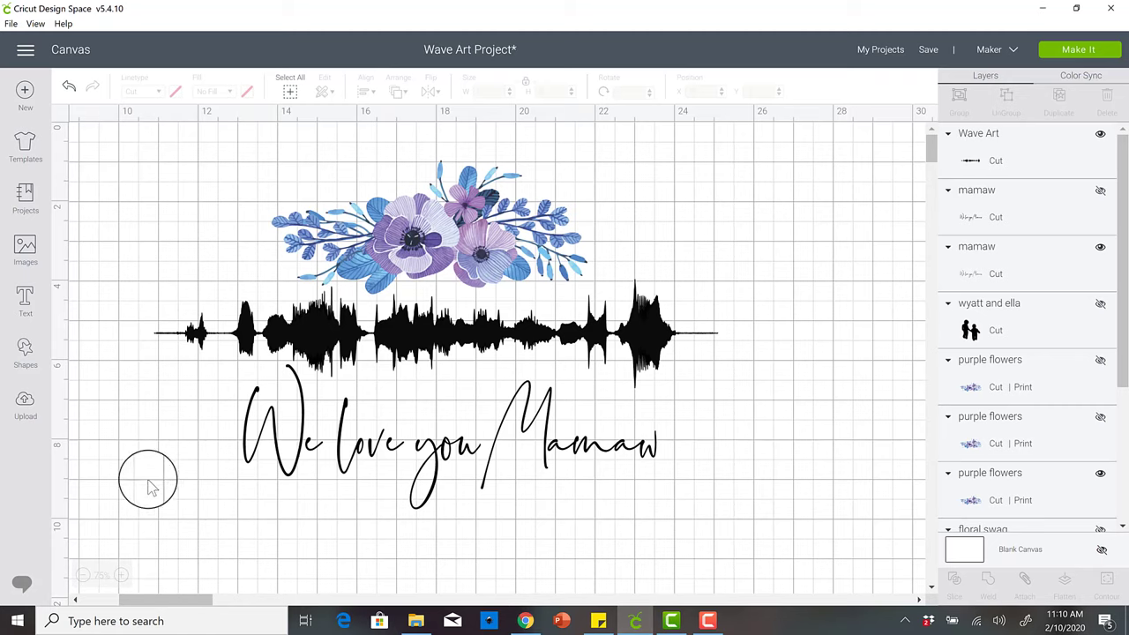
left_click(18, 409)
left_click(333, 299)
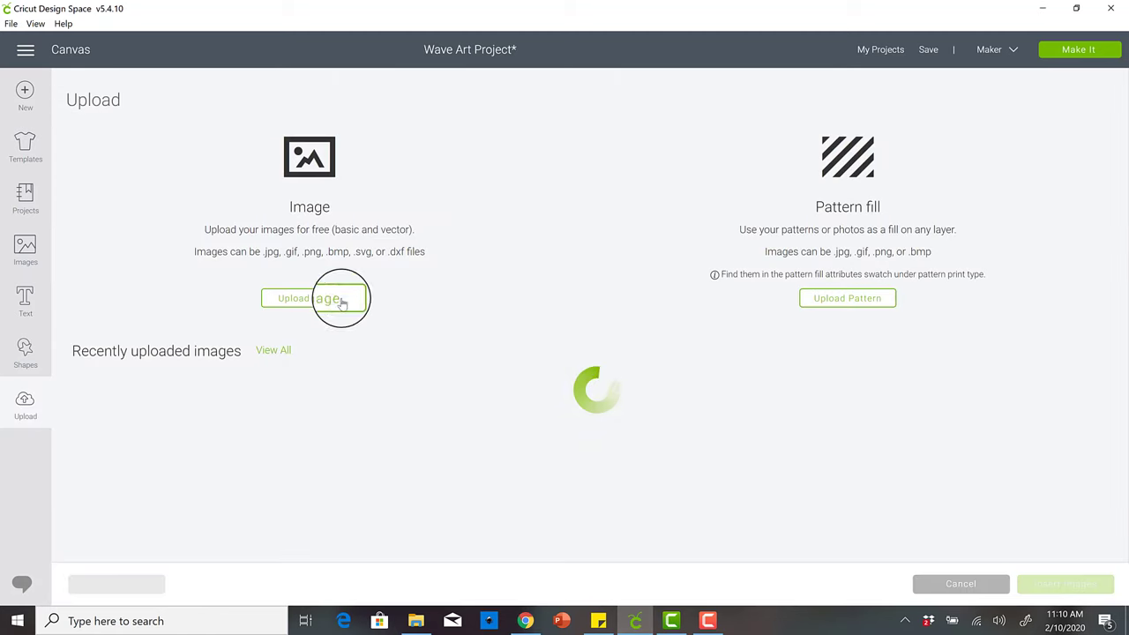
left_click(576, 327)
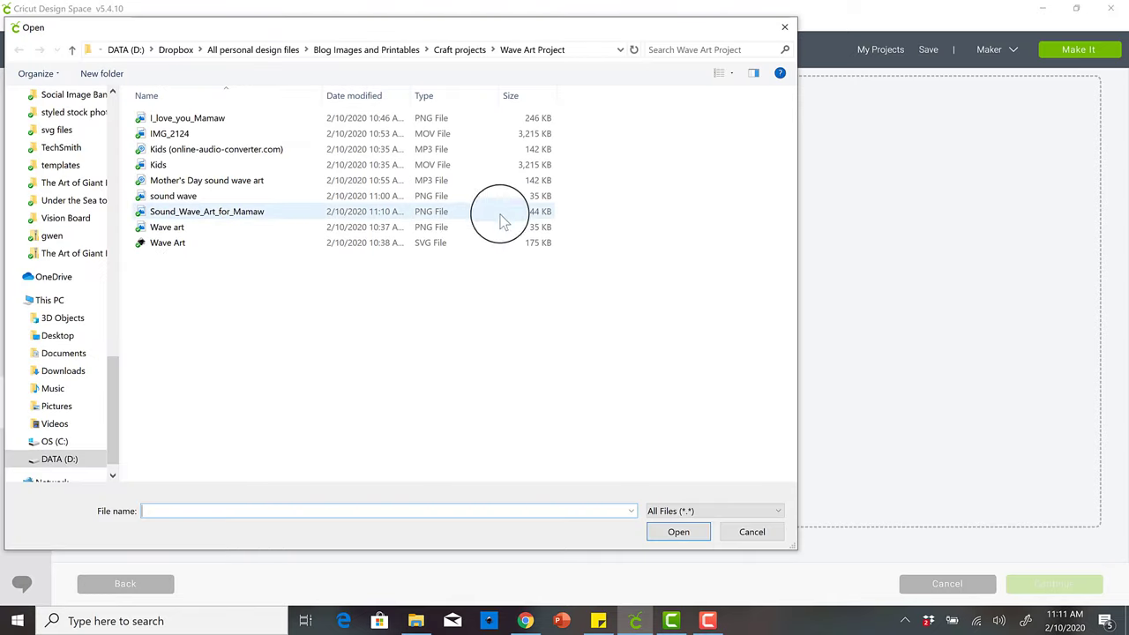
left_click(731, 75)
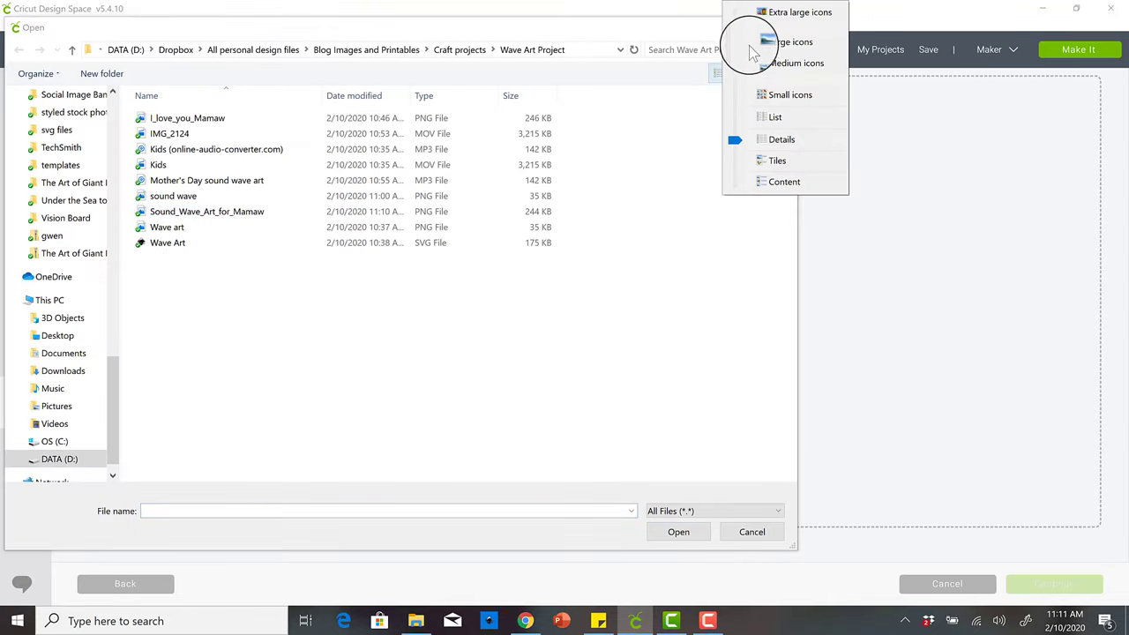
left_click(764, 42)
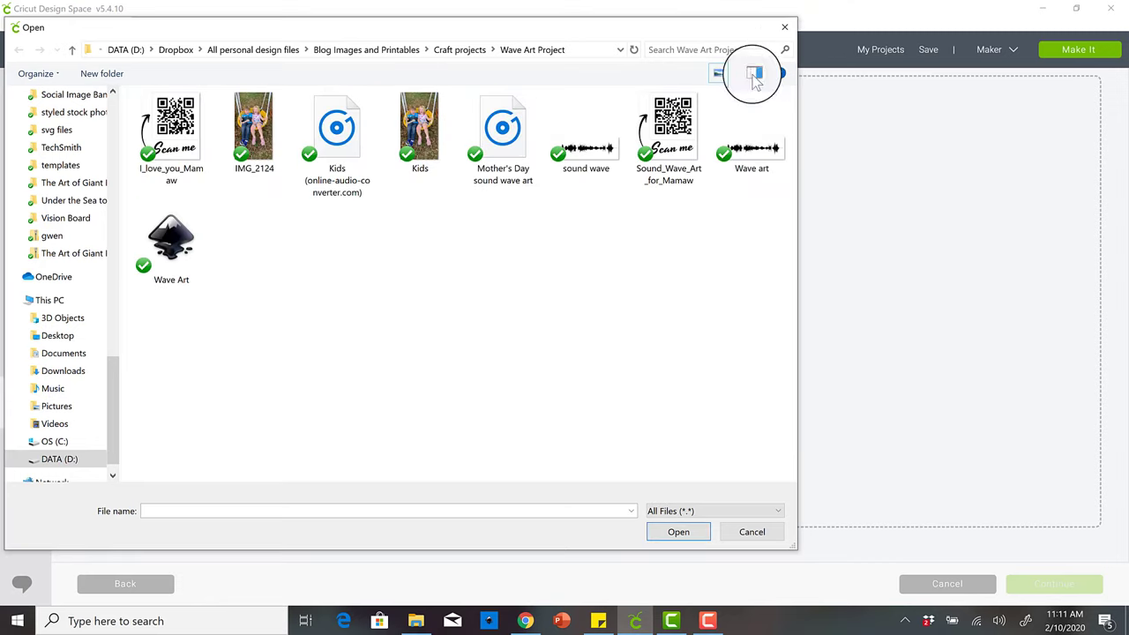
left_click(653, 141)
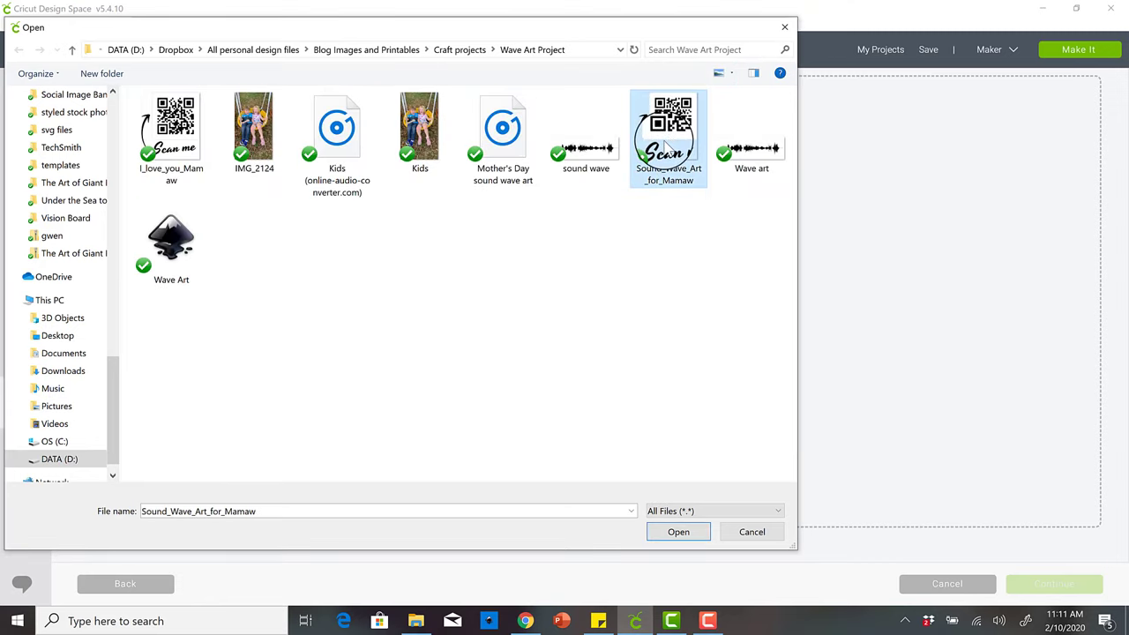
left_click(671, 533)
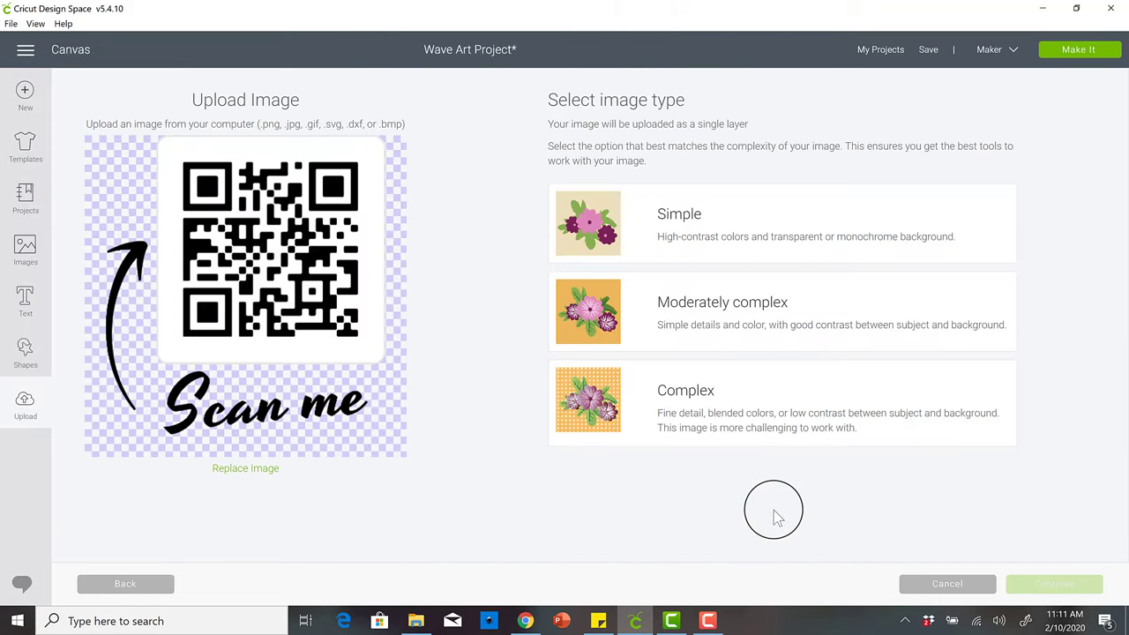
- Set the QR code's image type to Complex and save it as a Print Then Cut image
left_click(723, 420)
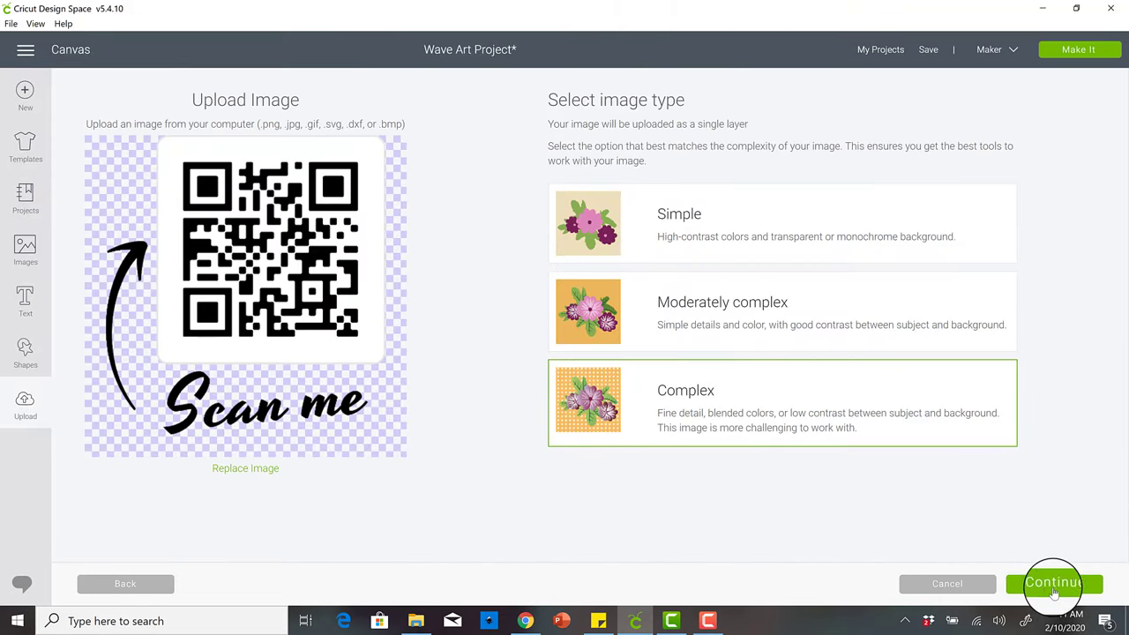
left_click(1047, 586)
left_click(1054, 587)
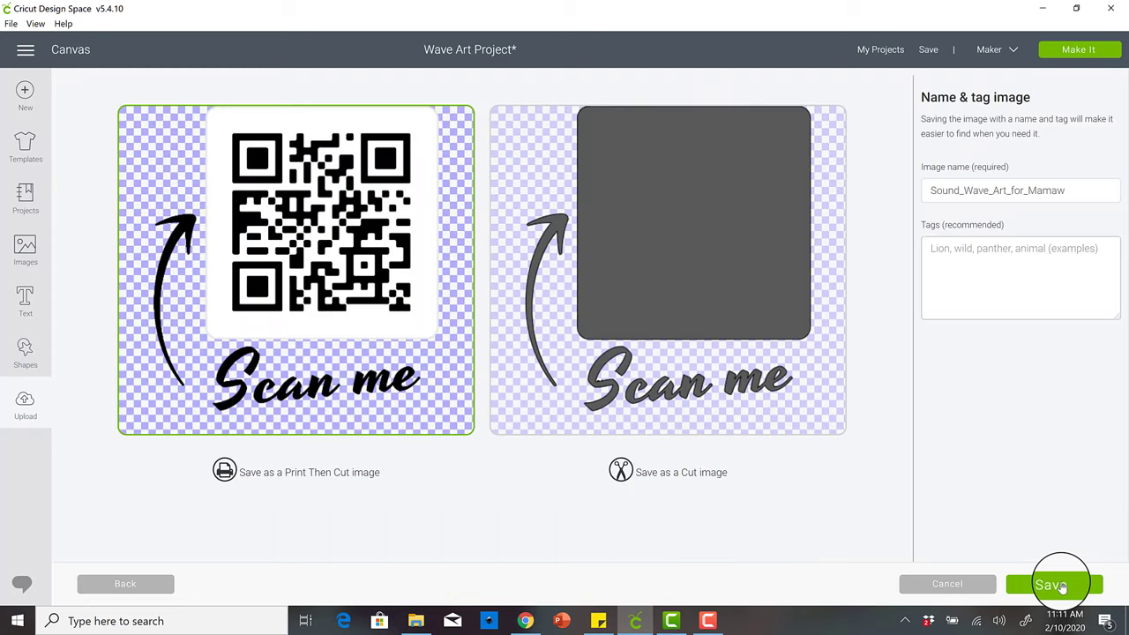
left_click(1056, 586)
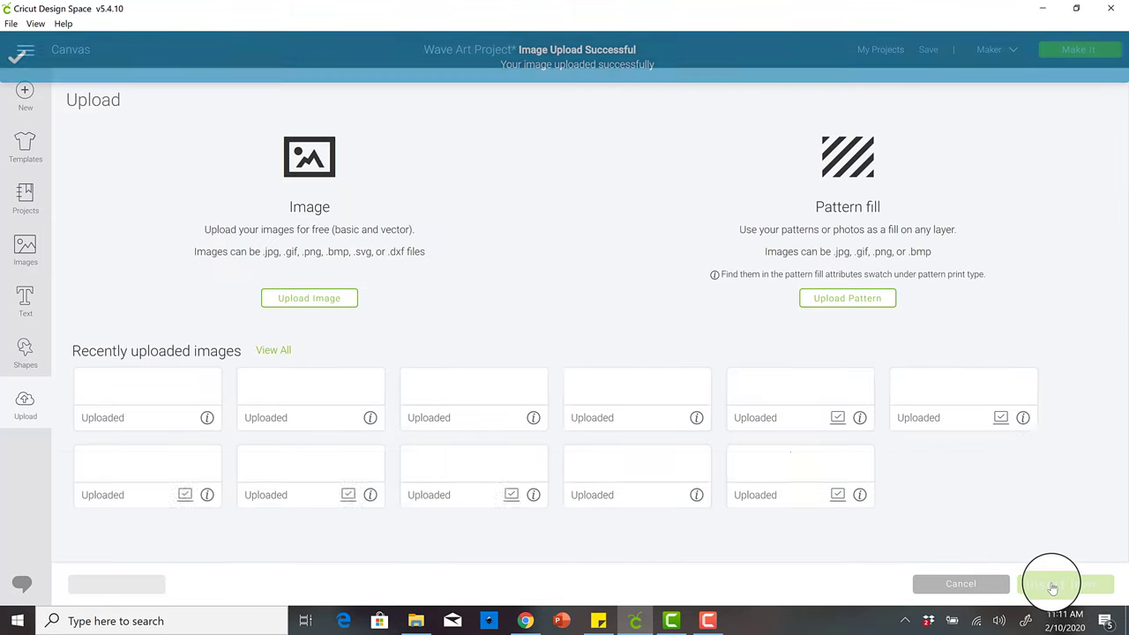
- Insert the uploaded QR code image onto the canvas and set its width to 5 inches
left_click(212, 468)
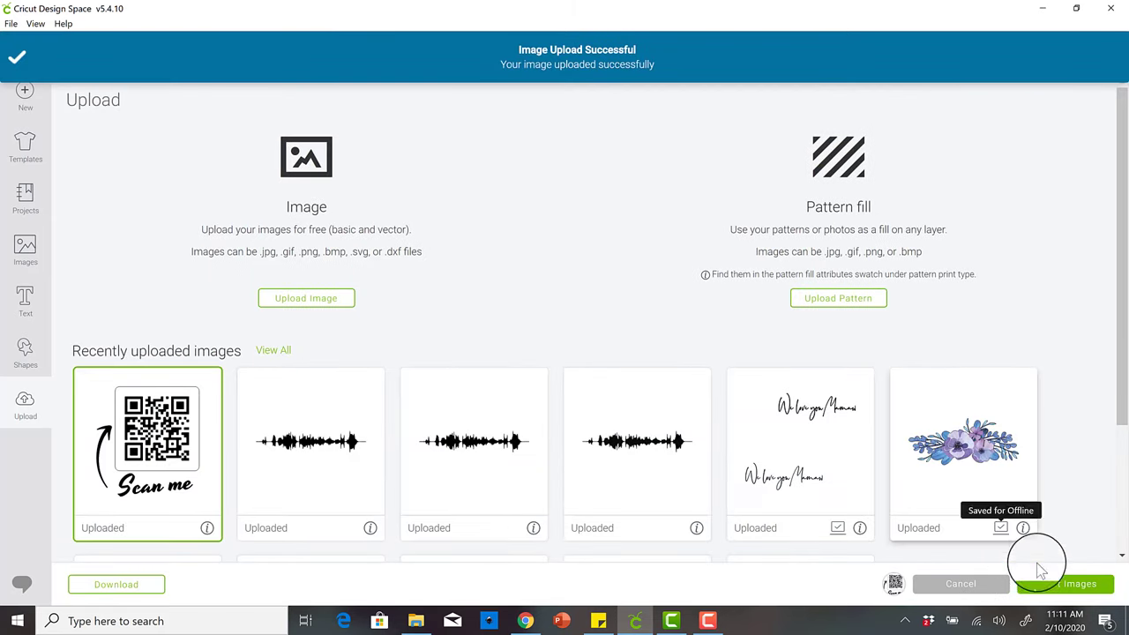
left_click(1063, 586)
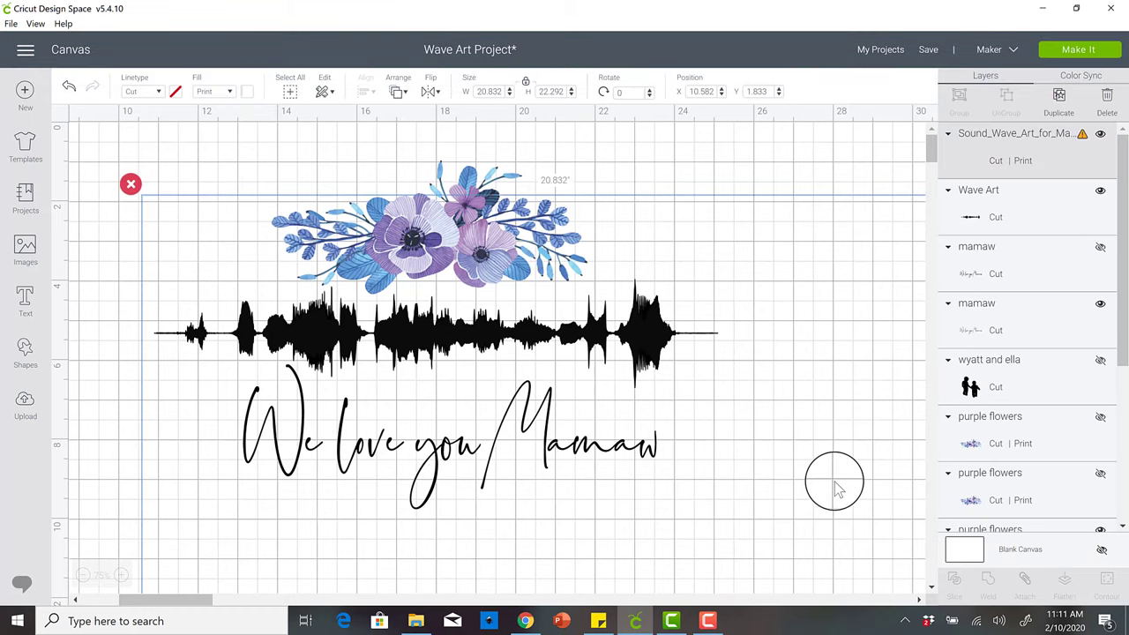
left_click(492, 92)
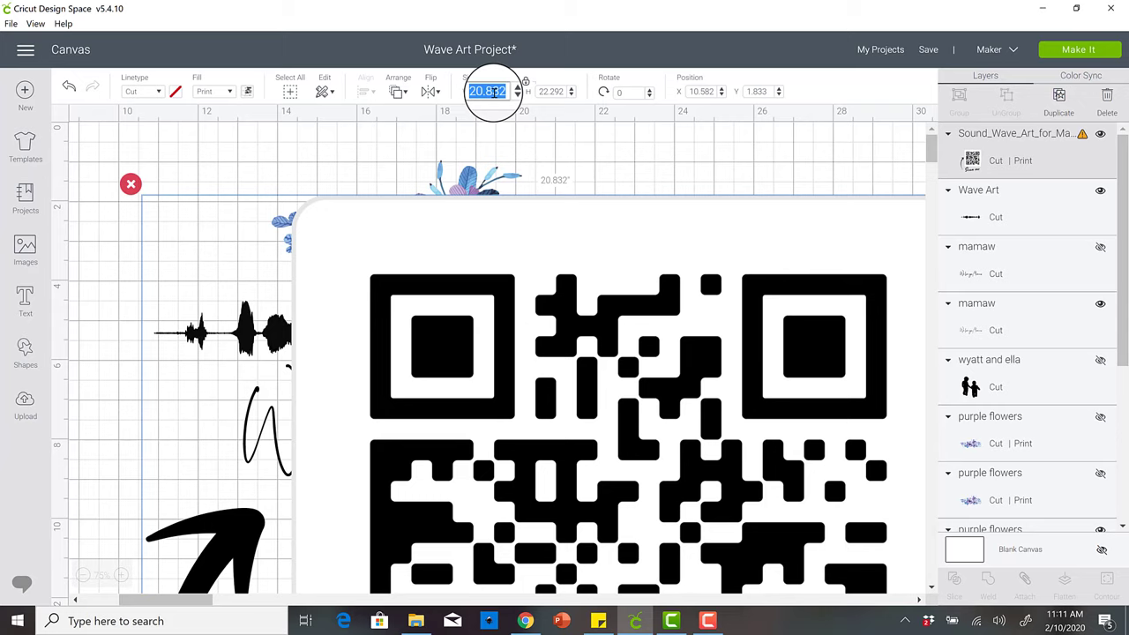
type("5")
key("Return")
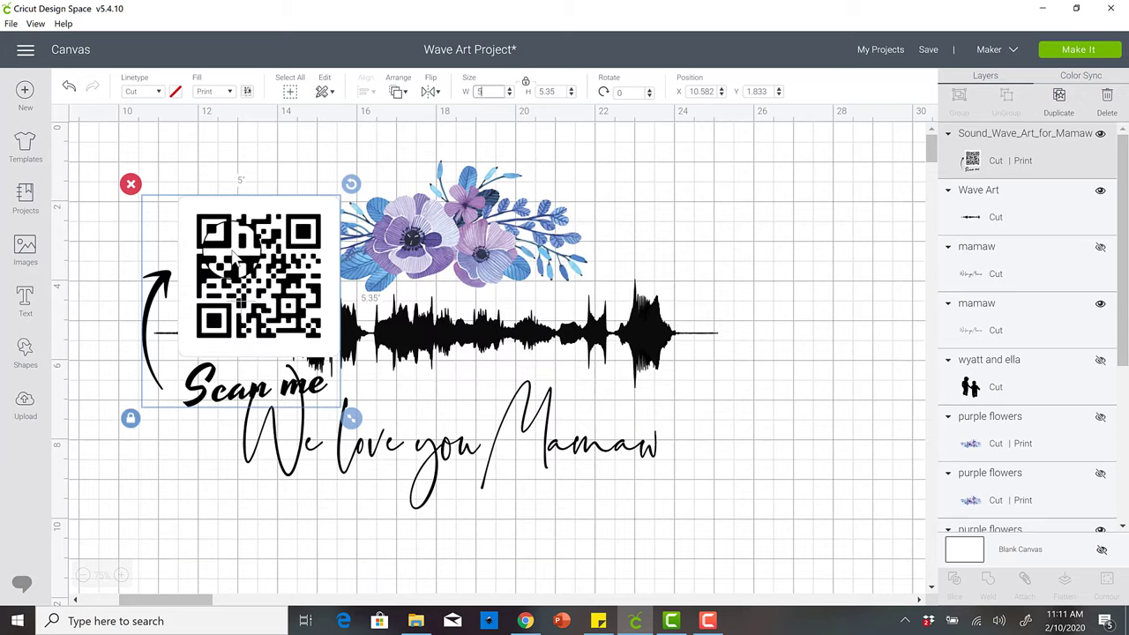
- Move the QR code beside the floral sound wave design, above the wave's right end, and shrink it to about 3.1 inches wide
left_click_drag(242, 278, 812, 341)
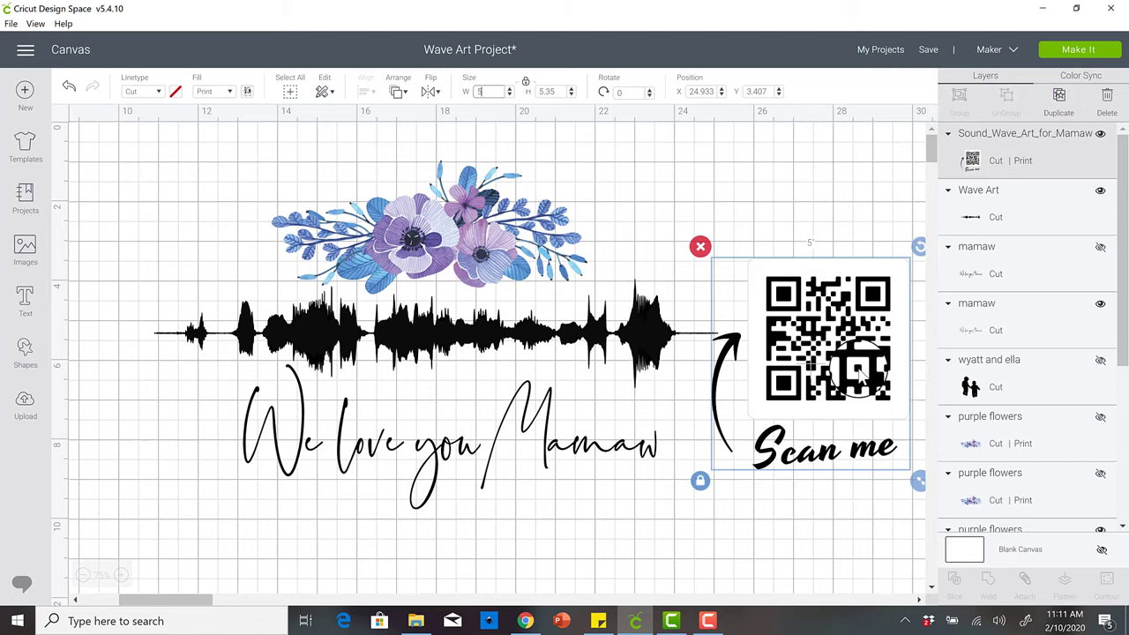
left_click_drag(858, 368, 863, 277)
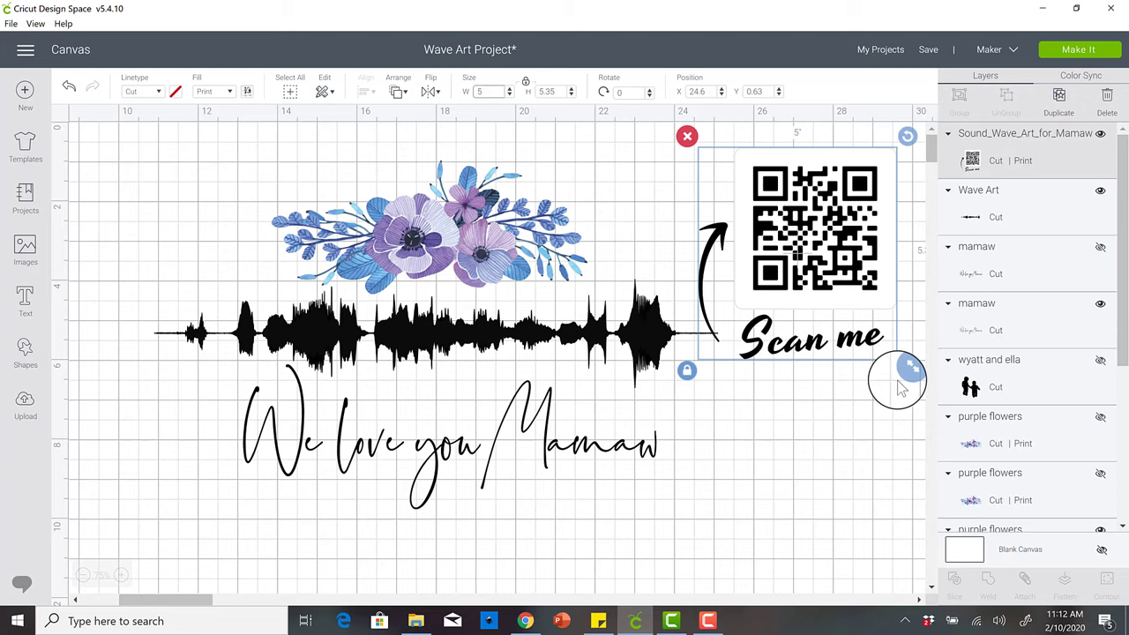
left_click_drag(907, 372, 844, 246)
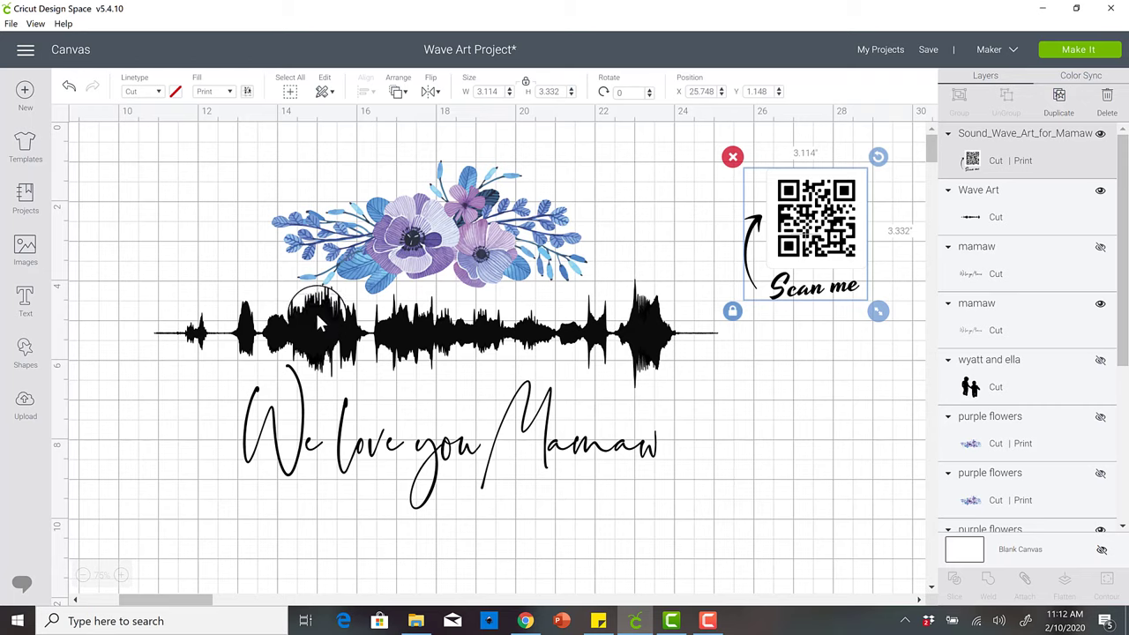
left_click(654, 333)
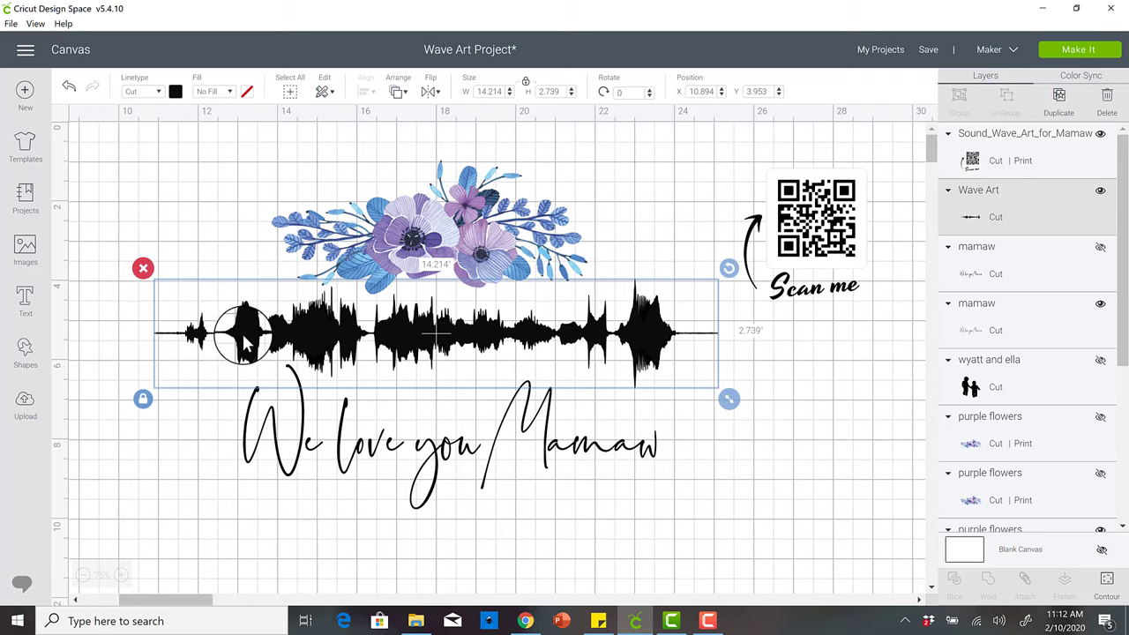
left_click(410, 207)
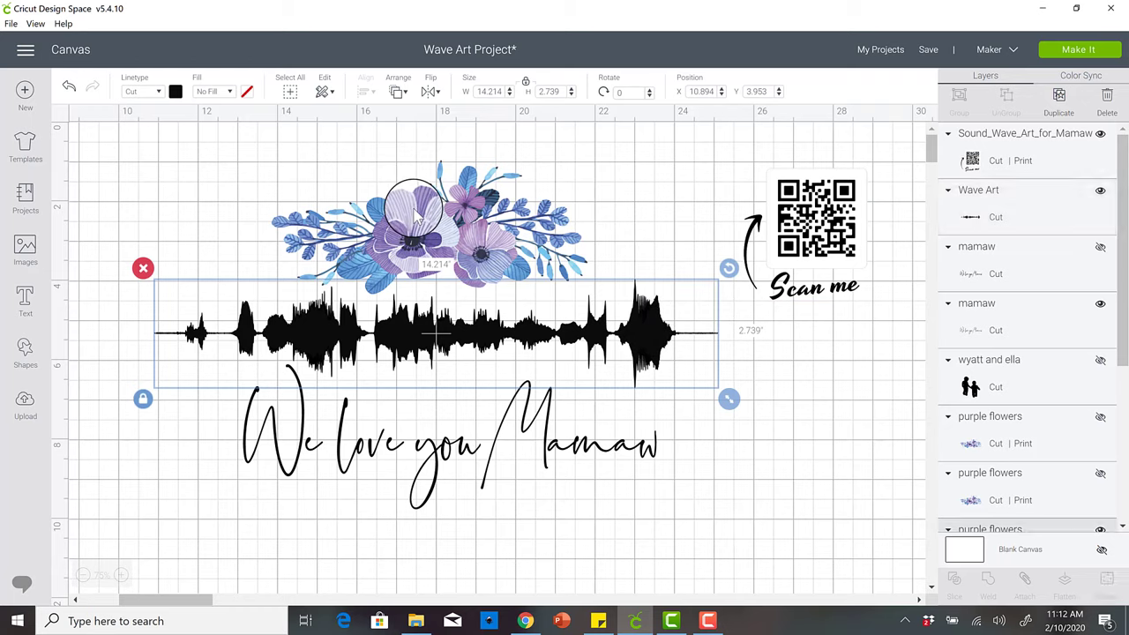
left_click(783, 228)
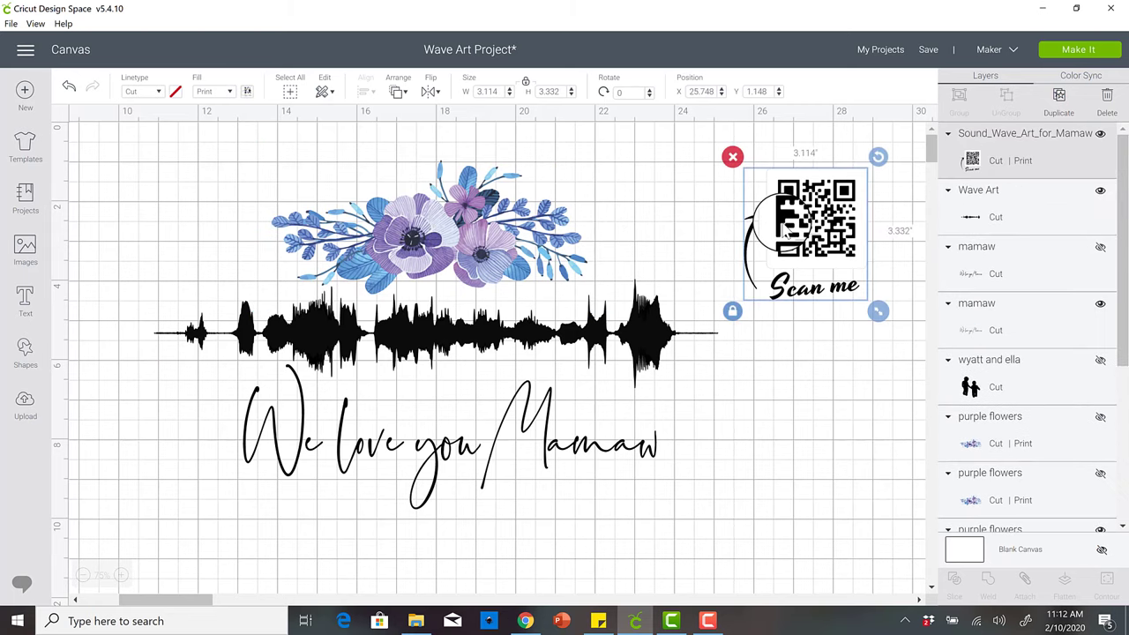